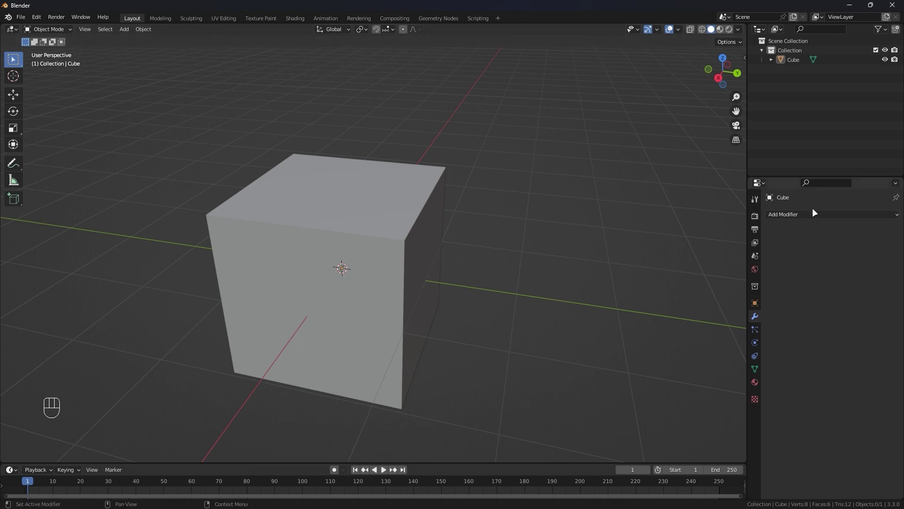
# - Add a Boolean modifier to the cube and set its operation to Intersect
pyautogui.click(412, 237)
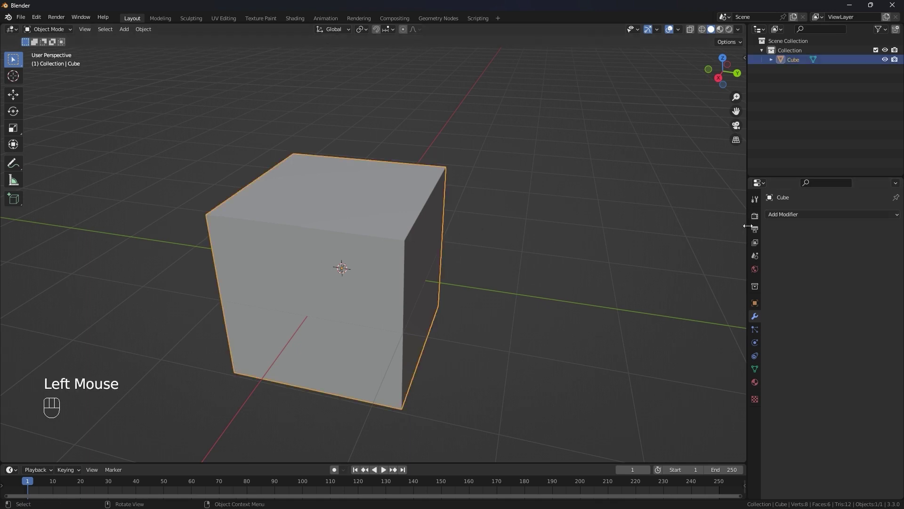
pyautogui.click(797, 215)
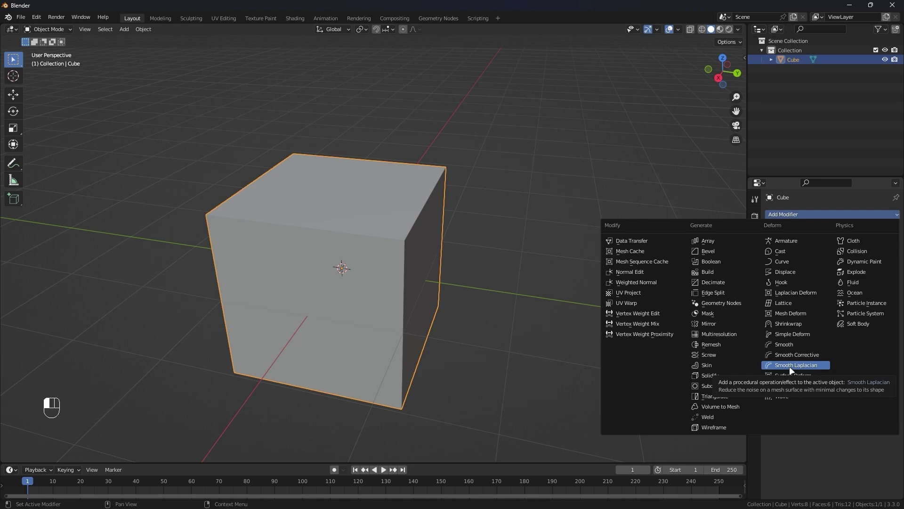
pyautogui.click(722, 262)
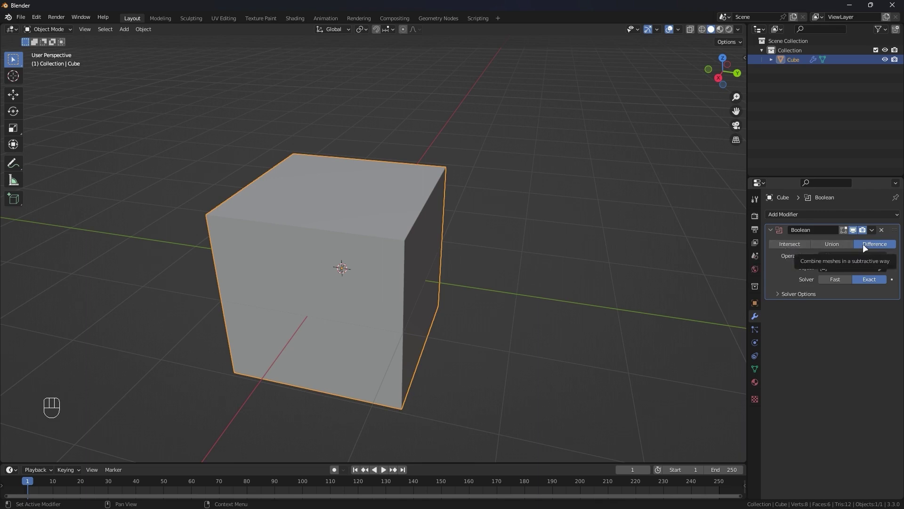
pyautogui.click(800, 244)
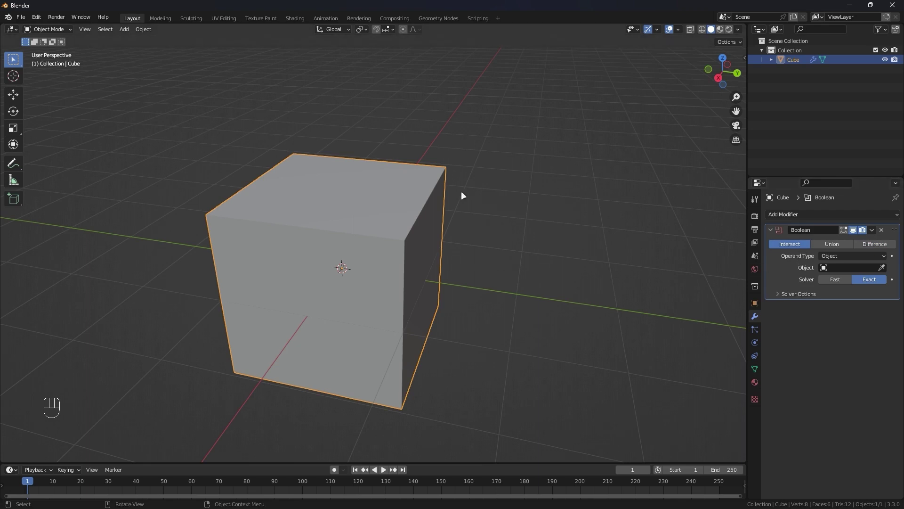
# - Try Collection as the Boolean modifier's operand type and return it to Object
pyautogui.click(877, 257)
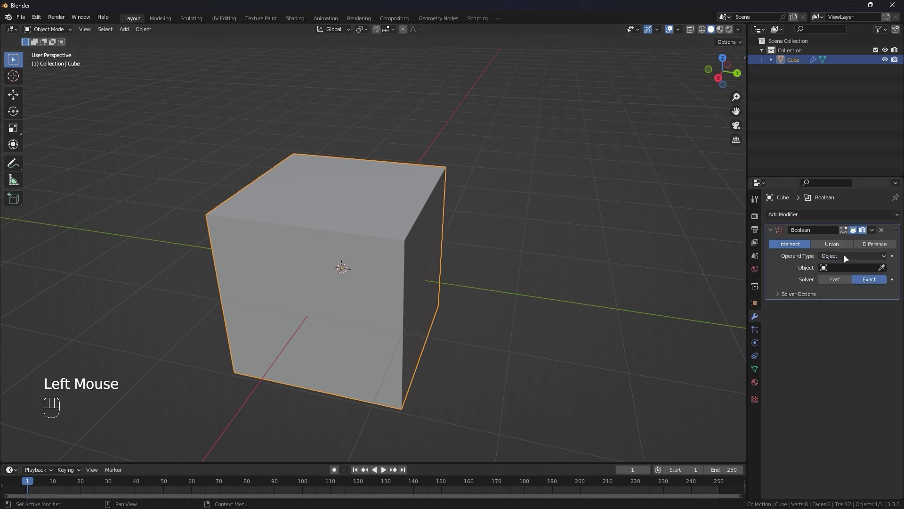
pyautogui.click(846, 256)
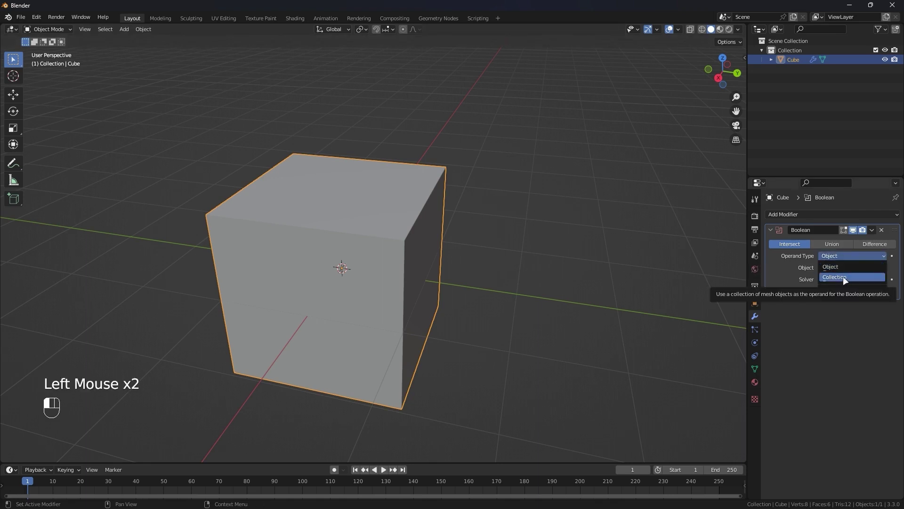
pyautogui.click(799, 262)
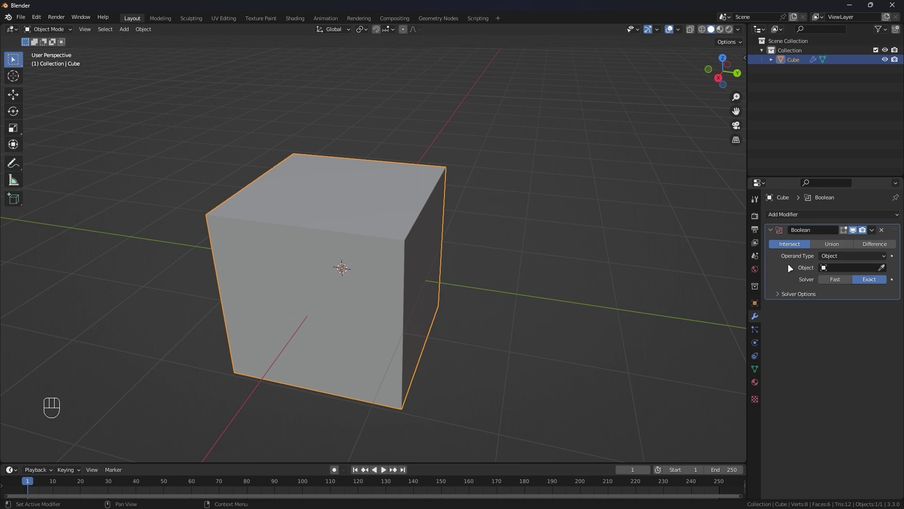
pyautogui.click(833, 256)
pyautogui.click(839, 272)
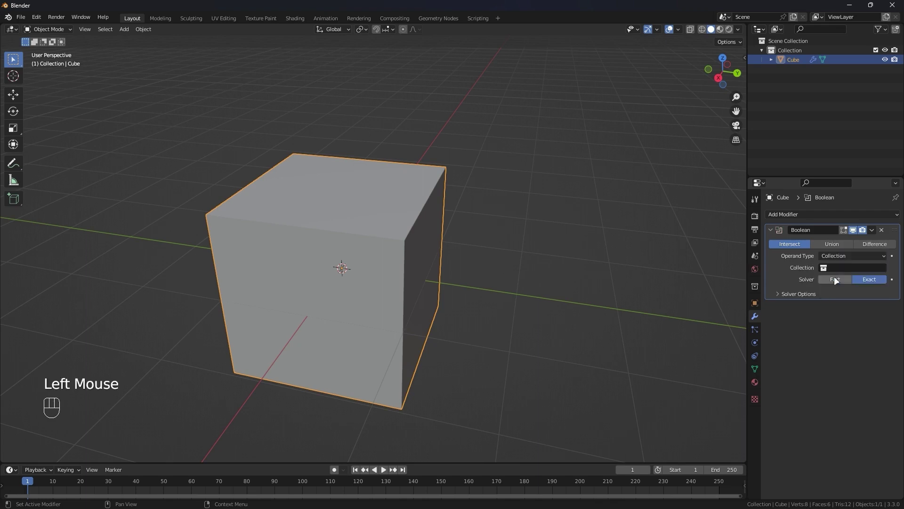
pyautogui.click(840, 255)
pyautogui.click(826, 254)
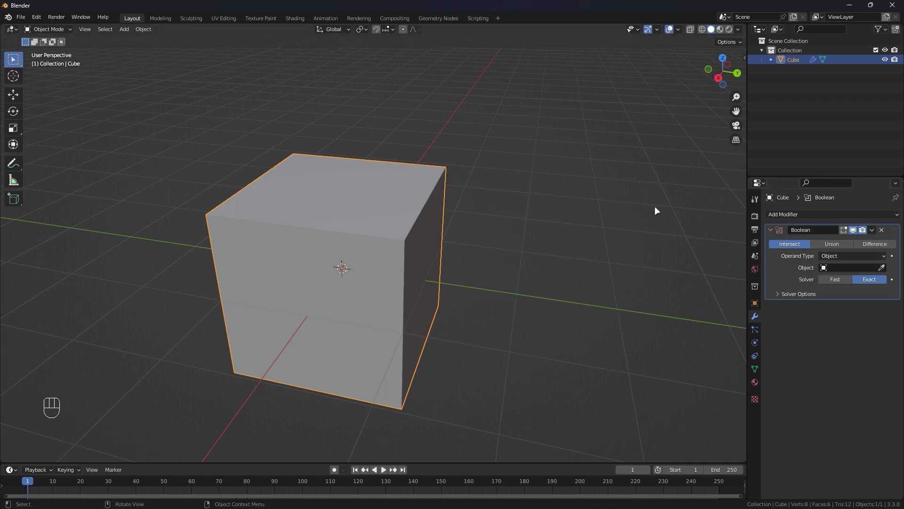
# - Add a UV sphere and move it along the Y axis so it partly sticks out of the cube's side
pyautogui.click(500, 175)
pyautogui.hotkey('shift', 'a')
pyautogui.moveTo(500, 175)
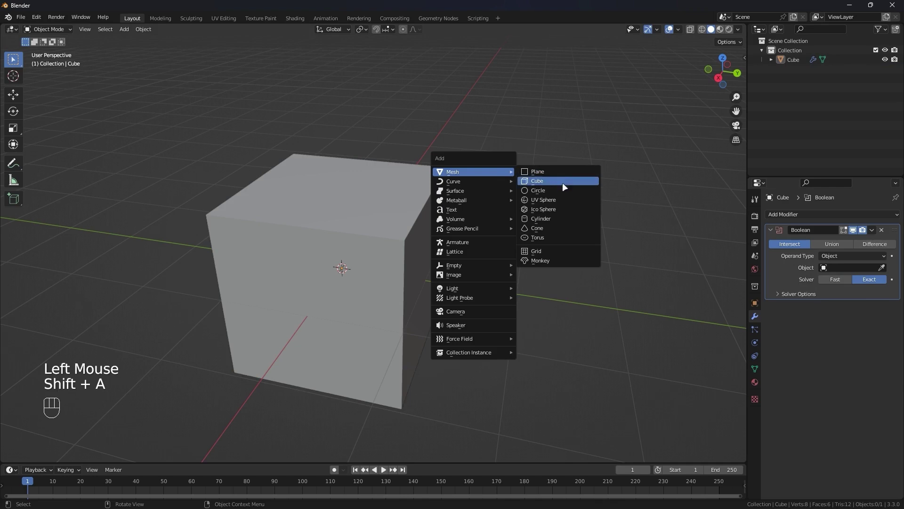
pyautogui.click(550, 200)
pyautogui.scroll(-2, 549, 207)
pyautogui.scroll(1, 503, 203)
pyautogui.press('g')
pyautogui.press('y')
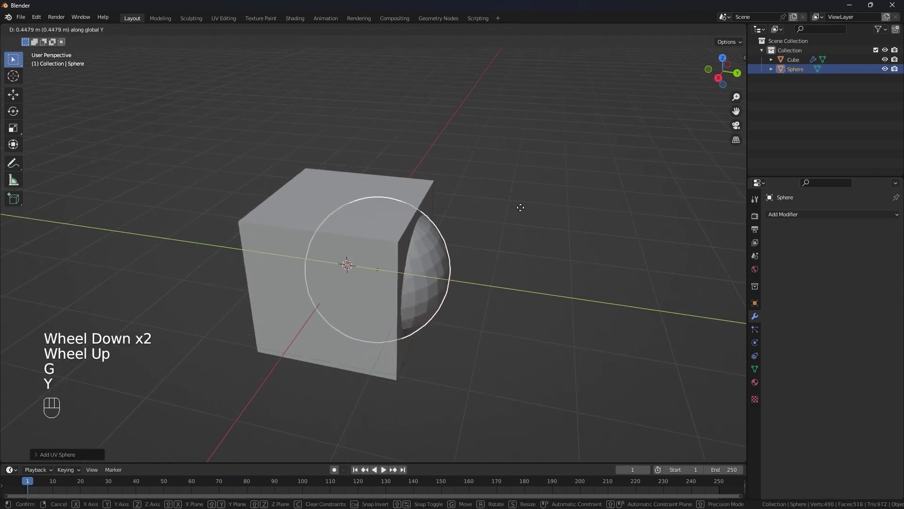
pyautogui.click(458, 244)
# - Apply the object transforms of the sphere and of the cube
pyautogui.hotkey('ctrl', 'a')
pyautogui.click(457, 251)
pyautogui.click(358, 211)
pyautogui.hotkey('ctrl', 'a')
pyautogui.click(355, 211)
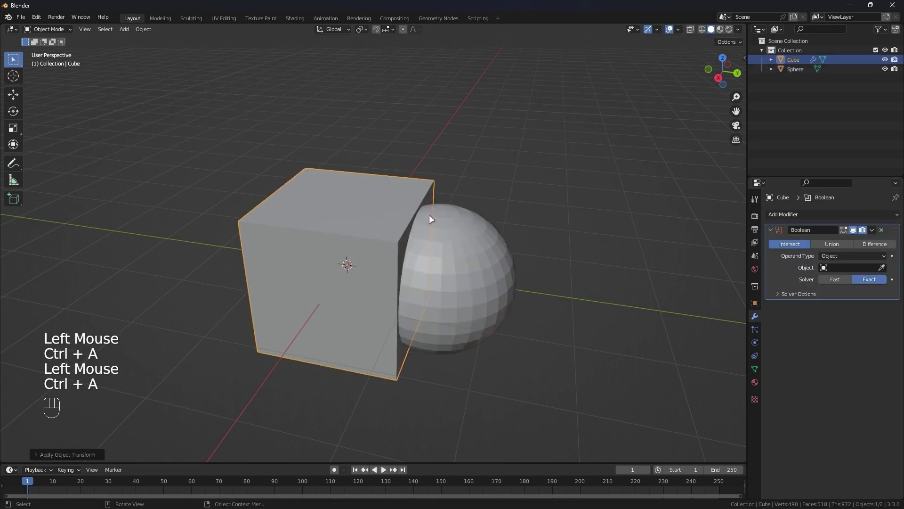
# - Pick the sphere as the operand object of the cube's Boolean modifier
pyautogui.scroll(1, 447, 215)
pyautogui.click(471, 218)
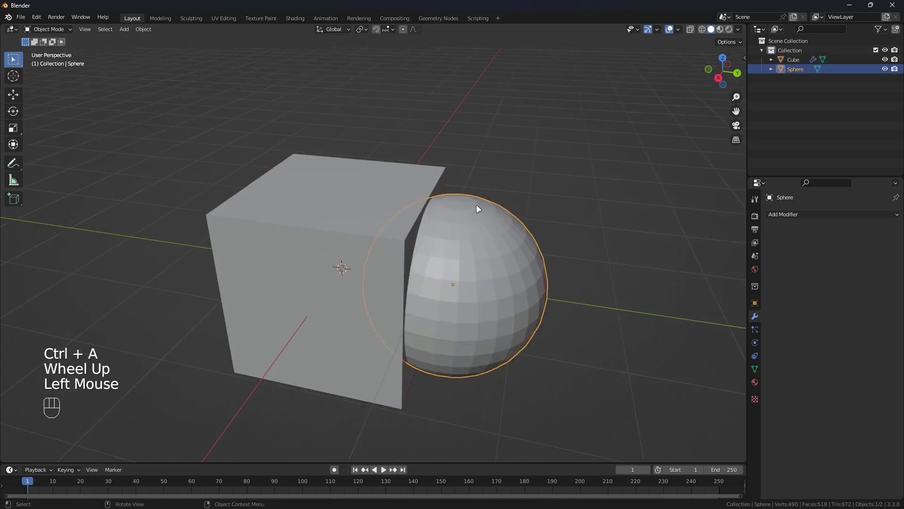
pyautogui.click(379, 199)
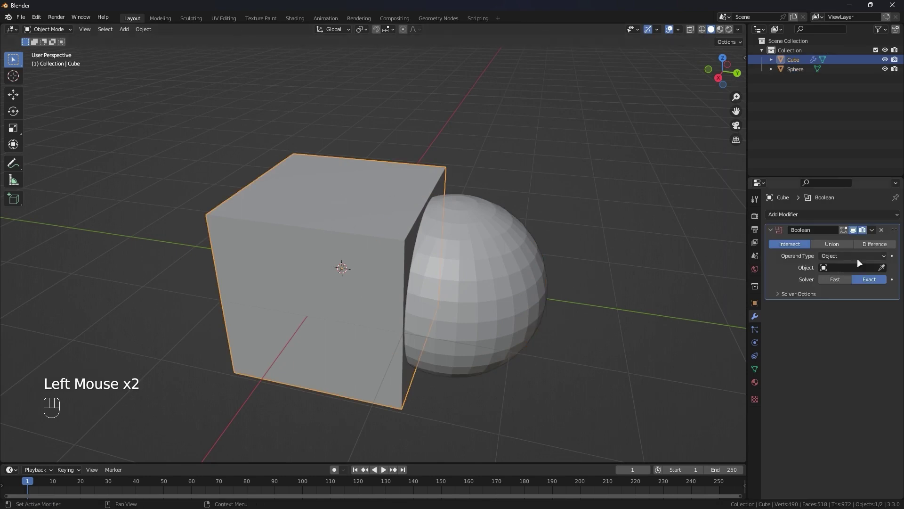
pyautogui.click(881, 267)
pyautogui.click(489, 229)
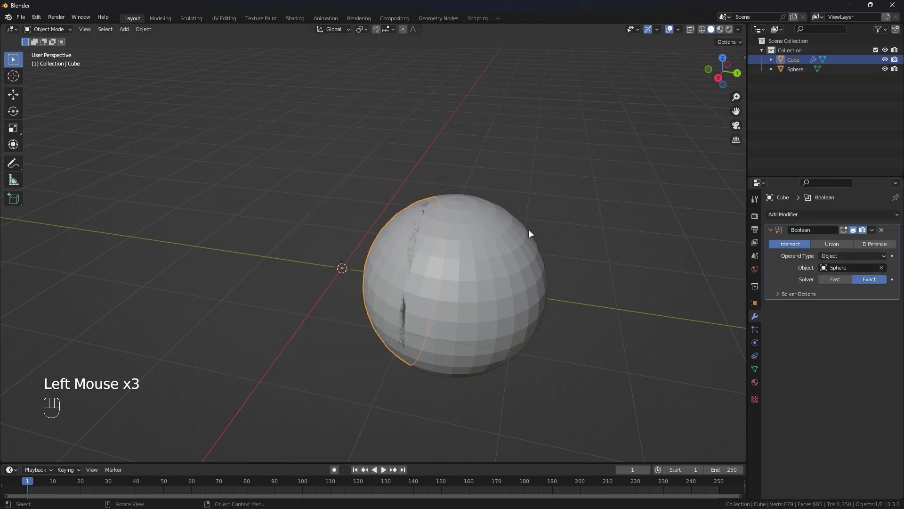
# - Inspect the intersection from closer up and apply the cube's Intersect Boolean modifier
pyautogui.scroll(2, 530, 229)
pyautogui.scroll(-2, 530, 229)
pyautogui.moveTo(531, 229); pyautogui.dragTo(724, 233, button='middle')
pyautogui.scroll(2, 498, 235)
pyautogui.moveTo(498, 235); pyautogui.dragTo(503, 197, button='middle')
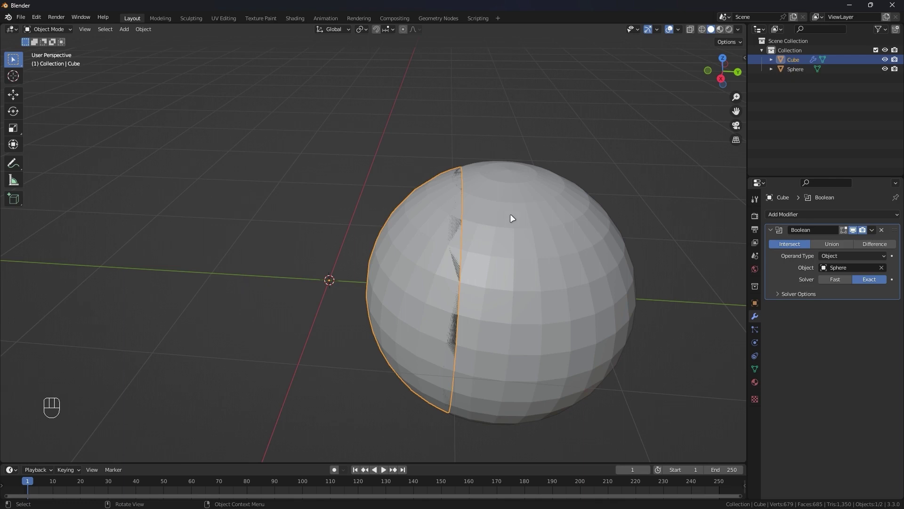
pyautogui.click(871, 229)
pyautogui.click(848, 241)
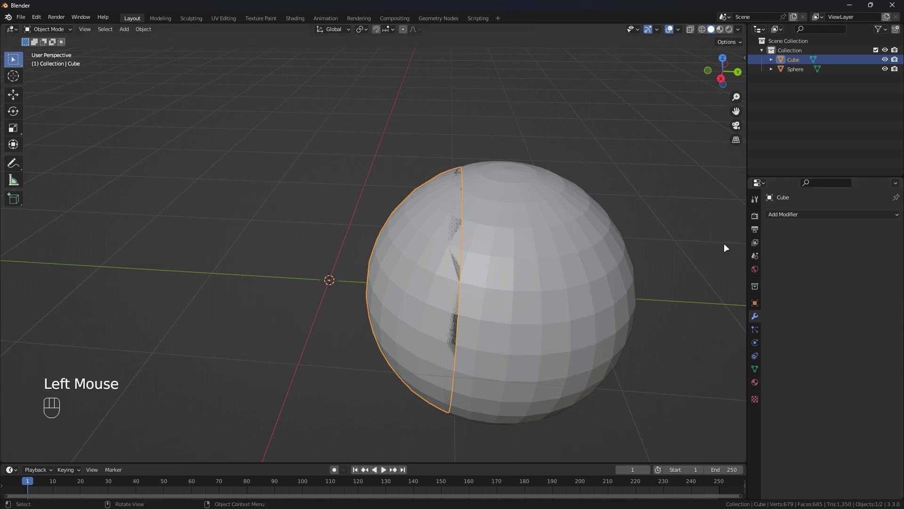
# - Move the sphere along the Y axis away from the intersected piece
pyautogui.click(573, 233)
pyautogui.press('g')
pyautogui.press('y')
pyautogui.click(664, 230)
# - Examine the cut face of the intersected piece beside the separated sphere
pyautogui.keyDown('alt'); pyautogui.moveTo(664, 230); pyautogui.dragTo(587, 202, button='middle'); pyautogui.keyUp('alt')
pyautogui.scroll(2, 418, 197)
pyautogui.scroll(-2, 504, 229)
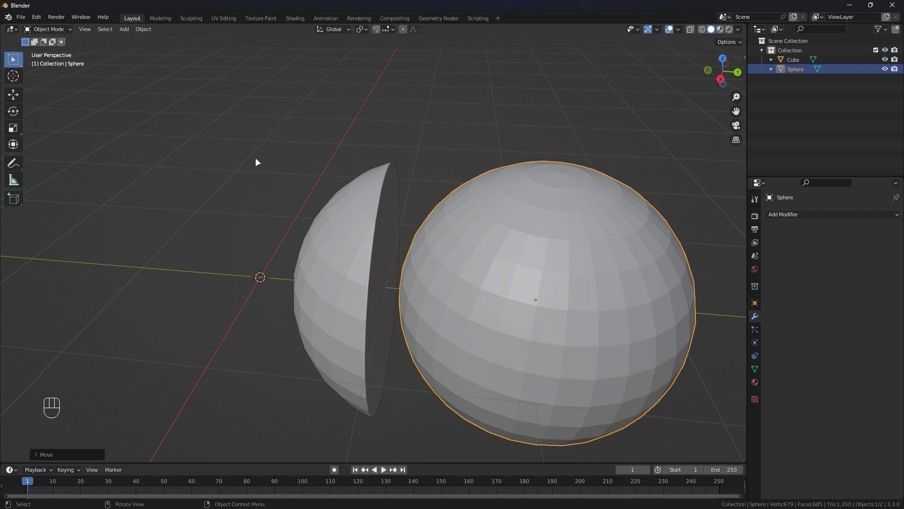
pyautogui.scroll(1, 440, 198)
pyautogui.keyDown('alt'); pyautogui.moveTo(440, 198); pyautogui.dragTo(462, 185, button='middle'); pyautogui.keyUp('alt')
pyautogui.scroll(2, 270, 171)
pyautogui.scroll(-2, 365, 166)
pyautogui.moveTo(365, 167); pyautogui.dragTo(410, 151, button='middle')
pyautogui.scroll(1, 419, 153)
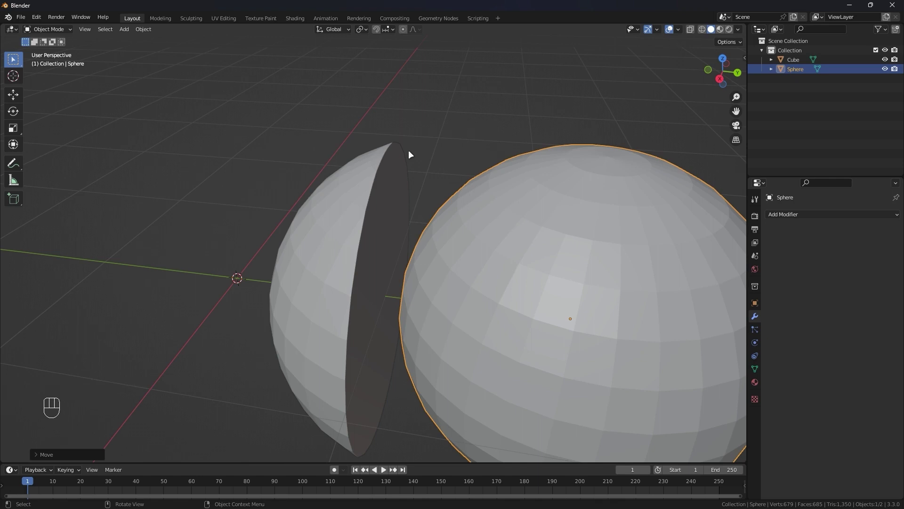
# - Undo the sphere's move and the application of the Intersect Boolean modifier
pyautogui.hotkey('ctrl', 'z')
pyautogui.hotkey('ctrl', 'z')
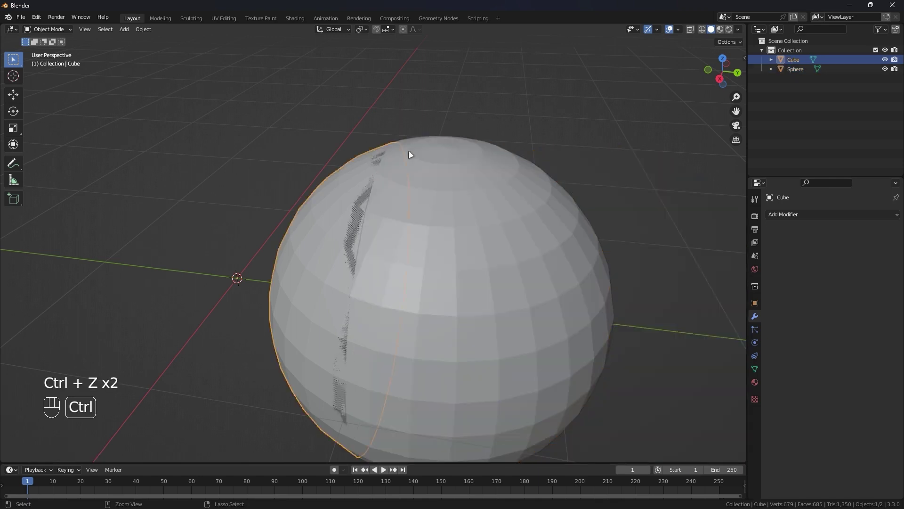
pyautogui.hotkey('ctrl', 'z')
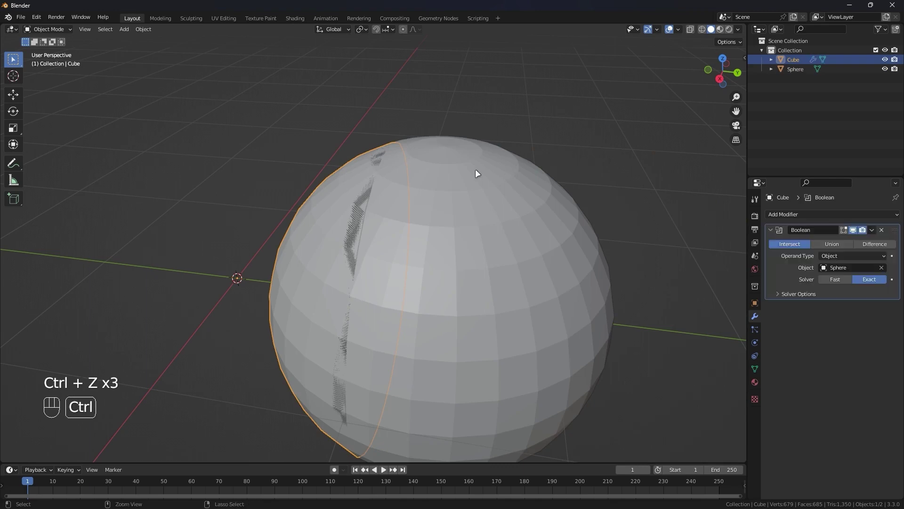
# - Change the cube's Boolean operation to Union and view the combined shape
pyautogui.click(841, 245)
pyautogui.scroll(-1, 438, 182)
pyautogui.moveTo(438, 181); pyautogui.dragTo(427, 203, button='middle')
pyautogui.scroll(-1, 397, 184)
pyautogui.scroll(-1, 398, 184)
pyautogui.scroll(1, 393, 188)
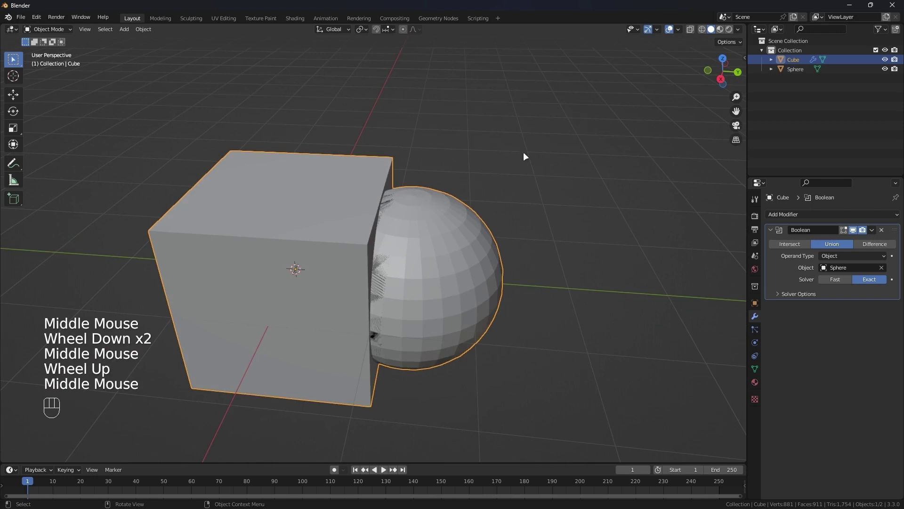
pyautogui.doubleClick(357, 182)
pyautogui.press('g')
pyautogui.press('x')
pyautogui.rightClick(335, 176)
pyautogui.hotkey('ctrl', 'c')
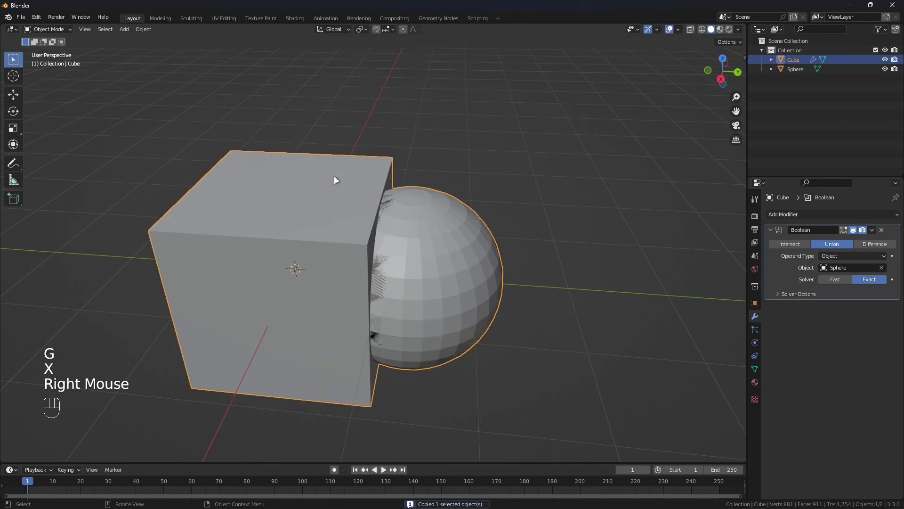
# - Apply the cube's Union Boolean modifier and select the sphere and the cube in turn to inspect them
pyautogui.scroll(1, 363, 181)
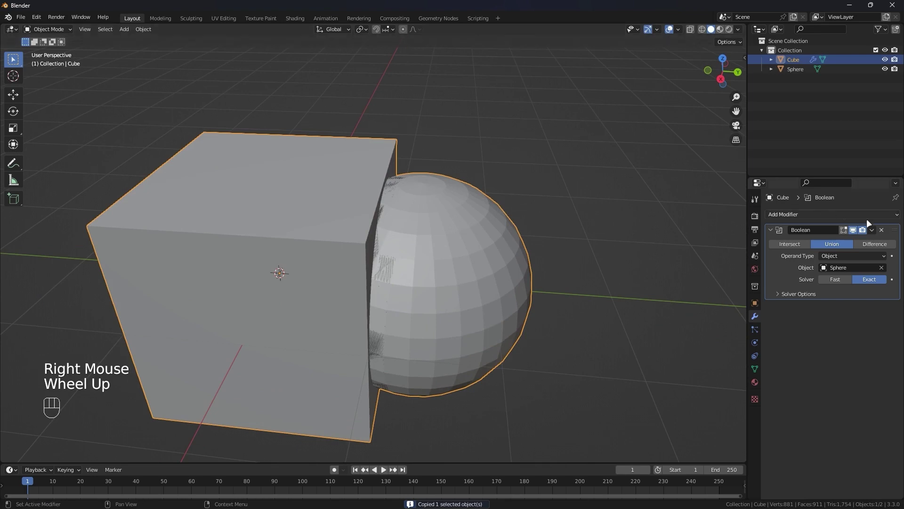
pyautogui.click(873, 230)
pyautogui.click(843, 236)
pyautogui.moveTo(510, 194); pyautogui.dragTo(506, 171, button='middle')
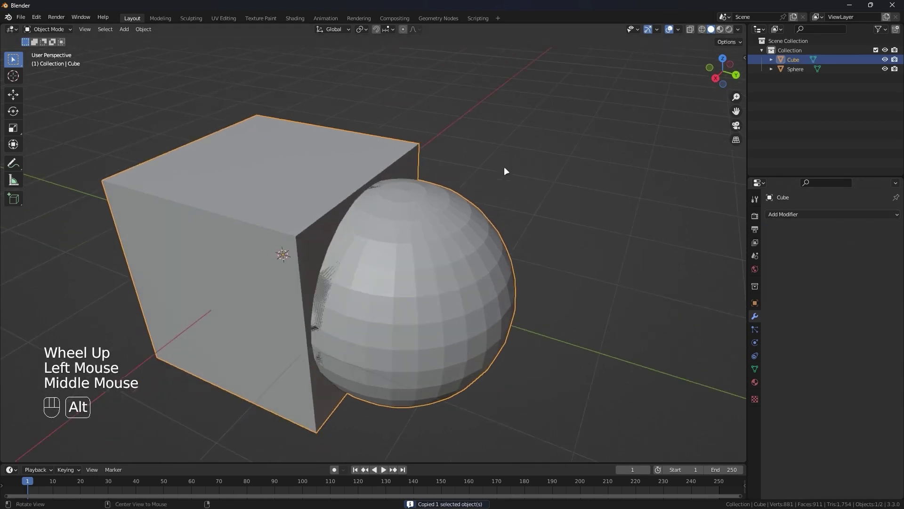
pyautogui.click(476, 207)
pyautogui.scroll(-2, 470, 214)
pyautogui.moveTo(470, 214); pyautogui.dragTo(430, 207, button='middle')
pyautogui.scroll(1, 313, 188)
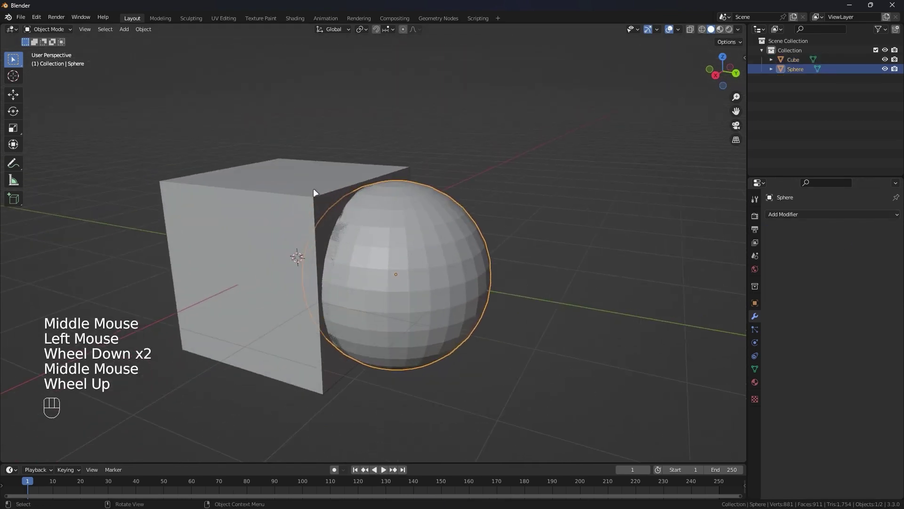
pyautogui.click(291, 193)
pyautogui.moveTo(291, 193); pyautogui.dragTo(322, 202, button='middle')
# - Undo the object selections and the application of the Union Boolean modifier
pyautogui.hotkey('ctrl', 'z')
pyautogui.hotkey('ctrl', 'z')
pyautogui.hotkey('ctrl', 'z')
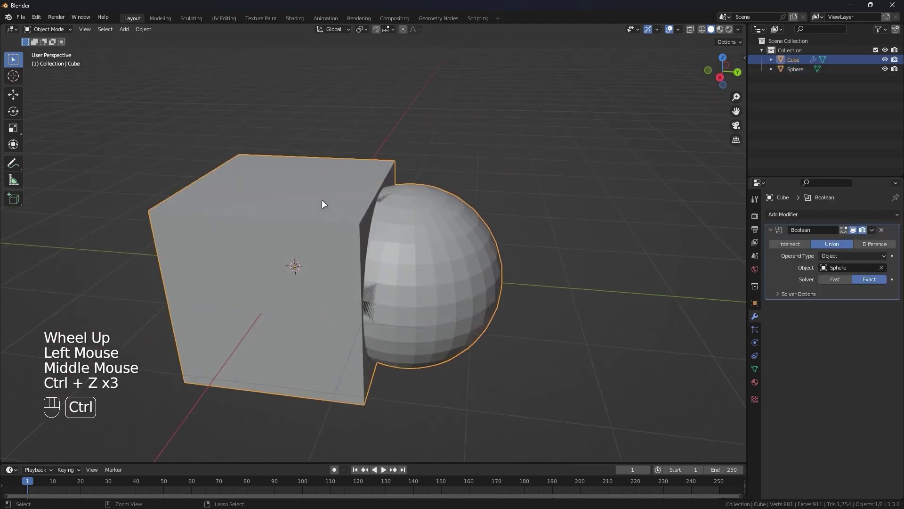
# - Apply the Boolean modifier with the Union operation to the cube
pyautogui.scroll(1, 376, 201)
pyautogui.scroll(-2, 567, 147)
pyautogui.moveTo(567, 147); pyautogui.dragTo(567, 147, button='middle')
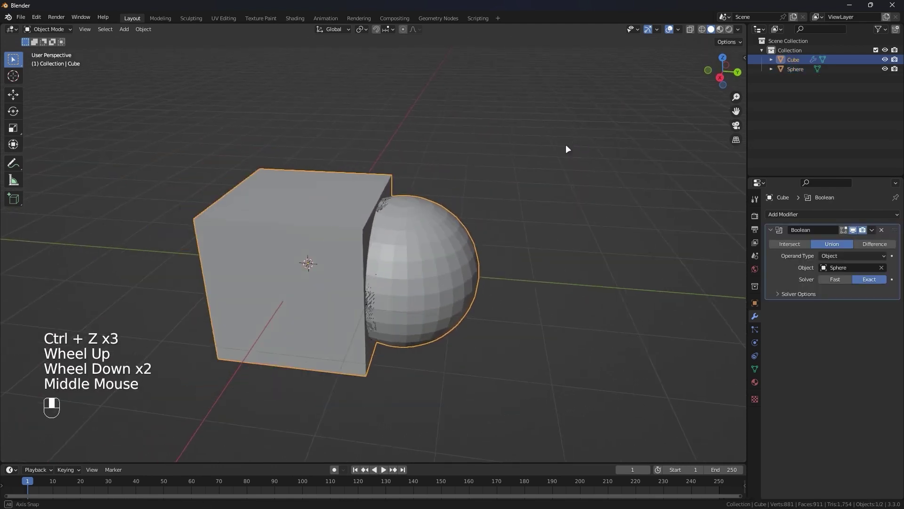
pyautogui.click(315, 200)
pyautogui.scroll(1, 314, 199)
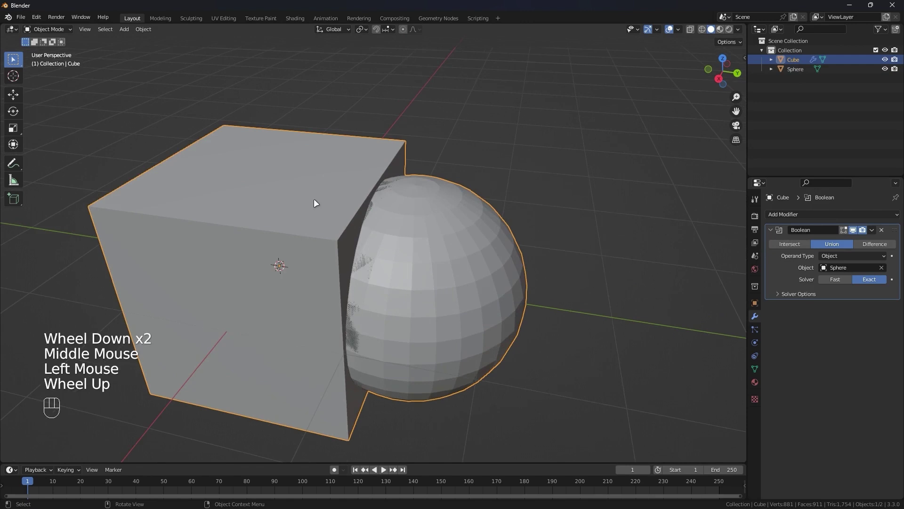
pyautogui.moveTo(315, 199); pyautogui.dragTo(320, 200, button='middle')
pyautogui.click(872, 229)
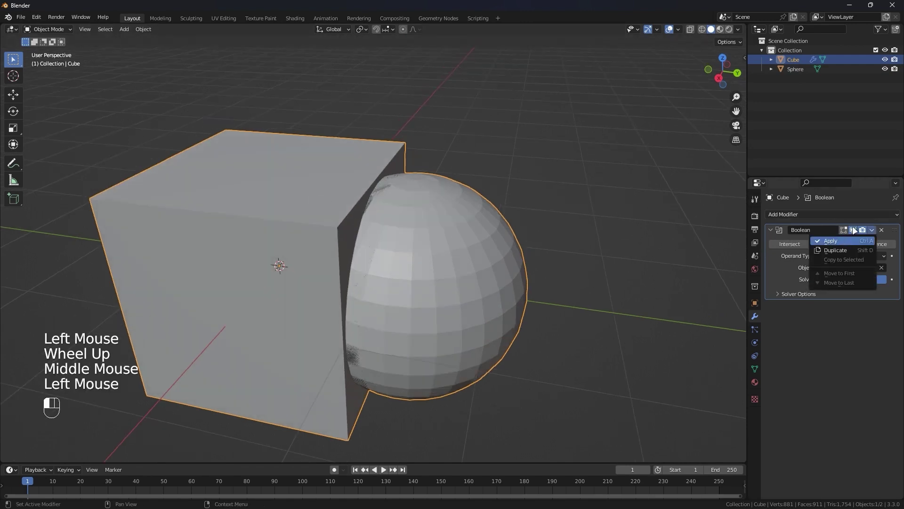
pyautogui.click(872, 230)
pyautogui.click(836, 239)
# - Move the united cube object along the negative Y axis, away from the original sphere
pyautogui.scroll(-2, 565, 170)
pyautogui.moveTo(483, 141); pyautogui.dragTo(456, 170, button='middle')
pyautogui.click(327, 195)
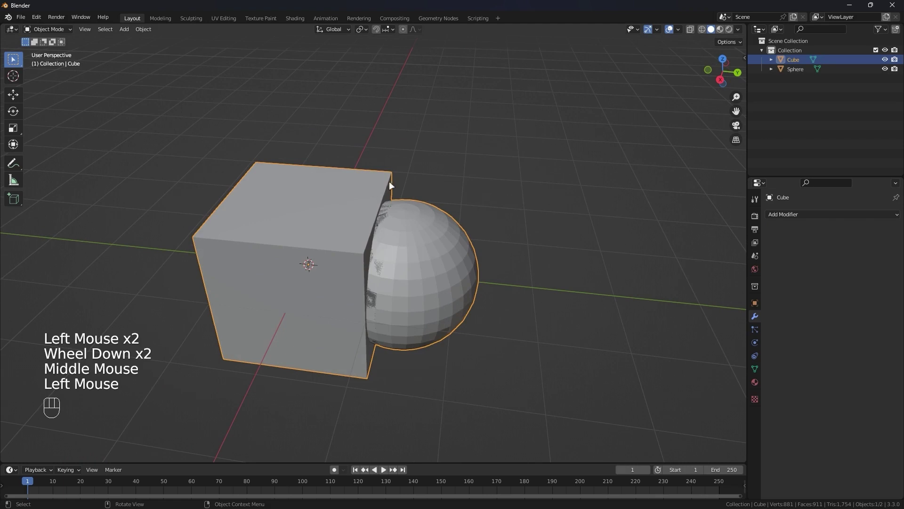
pyautogui.click(313, 194)
pyautogui.click(344, 214)
pyautogui.press('g')
pyautogui.press('y')
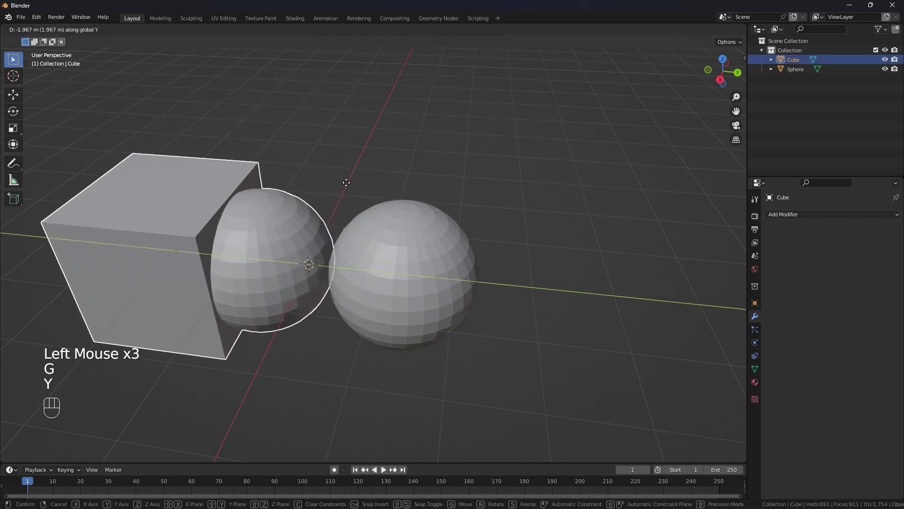
pyautogui.click(258, 189)
# - Examine the united cube-and-sphere object from several angles
pyautogui.keyDown('shift'); pyautogui.moveTo(303, 199); pyautogui.dragTo(377, 200, button='middle'); pyautogui.keyUp('shift')
pyautogui.moveTo(376, 200); pyautogui.dragTo(448, 184, button='middle')
pyautogui.scroll(2, 448, 183)
pyautogui.keyDown('shift'); pyautogui.moveTo(430, 220); pyautogui.dragTo(433, 202, button='middle'); pyautogui.keyUp('shift')
pyautogui.moveTo(433, 203); pyautogui.dragTo(376, 217, button='middle')
pyautogui.scroll(-1, 396, 196)
pyautogui.moveTo(377, 217); pyautogui.dragTo(426, 188, button='middle')
pyautogui.scroll(2, 412, 230)
# - Enter Edit Mode on the united object and select all geometry linked to a vertex on its spherical part
pyautogui.press('Tab')
pyautogui.scroll(3, 409, 225)
pyautogui.scroll(-1, 403, 203)
pyautogui.scroll(-2, 417, 193)
pyautogui.moveTo(426, 187); pyautogui.dragTo(438, 182, button='middle')
pyautogui.click(439, 182)
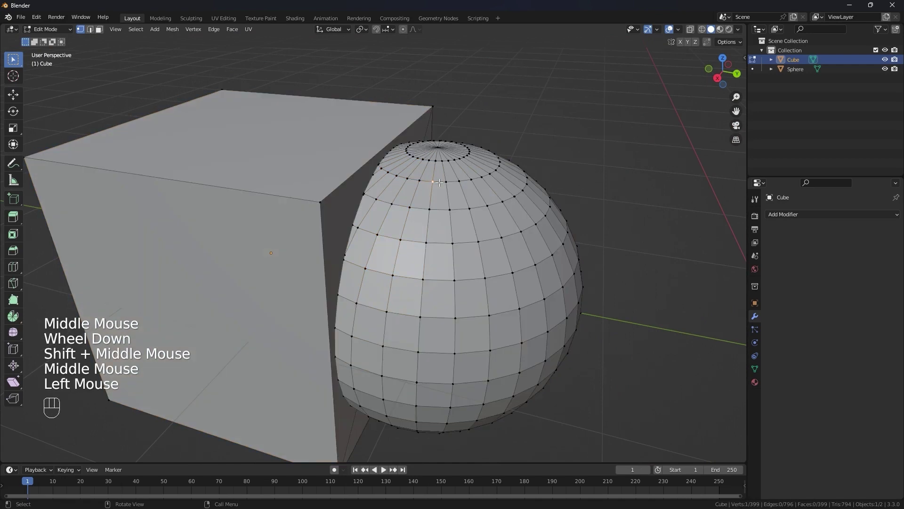
pyautogui.press('l')
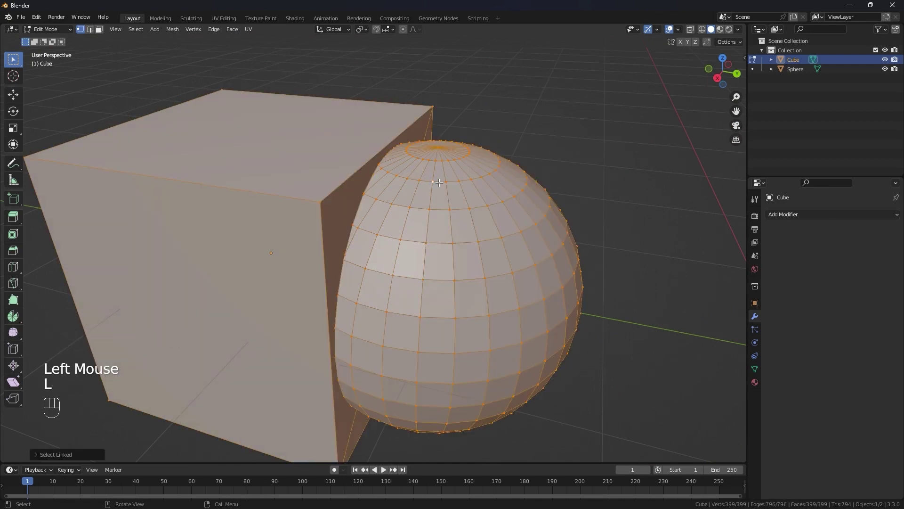
pyautogui.click(439, 182)
pyautogui.hotkey('ctrl', 'l')
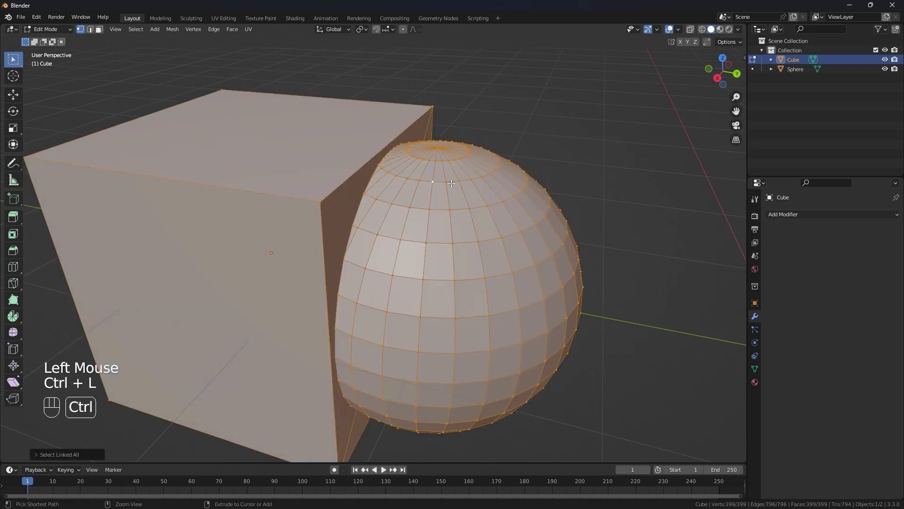
# - Examine the united mesh's geometry around the junction of the cube and the sphere
pyautogui.scroll(1, 451, 183)
pyautogui.moveTo(467, 165); pyautogui.dragTo(400, 216, button='middle')
pyautogui.scroll(-1, 541, 231)
pyautogui.scroll(4, 403, 188)
pyautogui.moveTo(400, 216); pyautogui.dragTo(456, 160, button='middle')
pyautogui.scroll(-2, 414, 224)
pyautogui.keyDown('alt'); pyautogui.moveTo(456, 160); pyautogui.dragTo(414, 204, button='middle'); pyautogui.keyUp('alt')
pyautogui.scroll(-2, 372, 189)
pyautogui.scroll(-2, 386, 193)
# - Undo the edits, the move and the application of the Union, back to the cube's live Boolean modifier
pyautogui.hotkey('ctrl', 'z')
pyautogui.hotkey('ctrl', 'z')
pyautogui.hotkey('ctrl', 'z')
pyautogui.hotkey('ctrl', 'z')
pyautogui.hotkey('ctrl', 'z')
pyautogui.hotkey('ctrl', 'z')
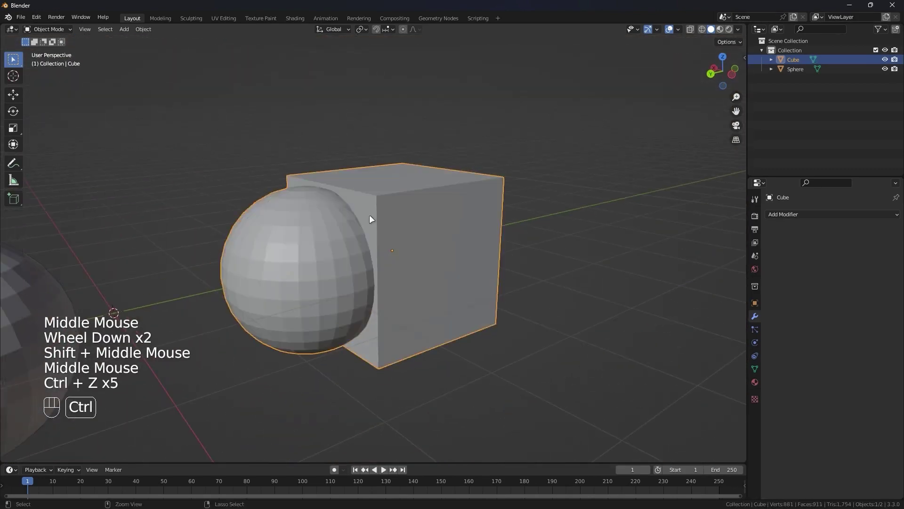
pyautogui.scroll(-2, 369, 212)
pyautogui.moveTo(369, 212); pyautogui.dragTo(473, 225, button='middle')
pyautogui.hotkey('ctrl', 'z')
pyautogui.hotkey('ctrl', 'z')
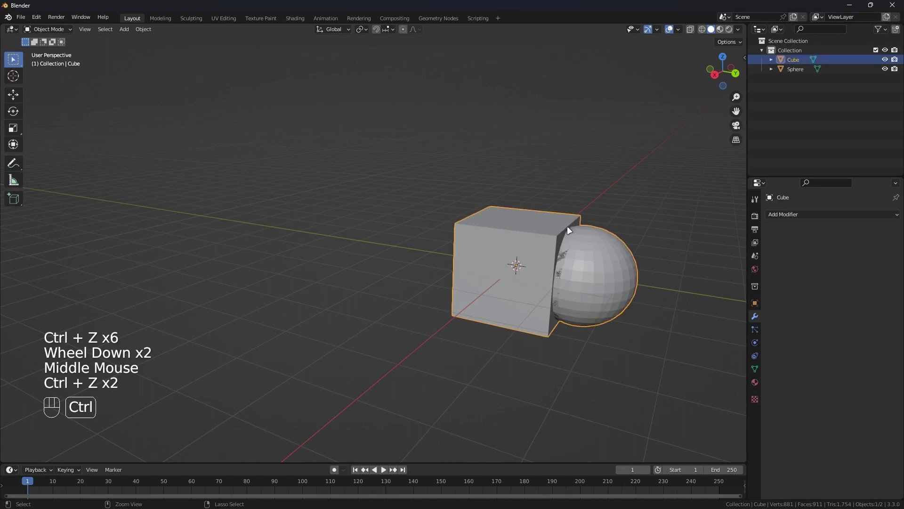
pyautogui.hotkey('ctrl', 'z')
pyautogui.keyDown('shift'); pyautogui.moveTo(602, 228); pyautogui.dragTo(515, 236, button='middle'); pyautogui.keyUp('shift')
pyautogui.moveTo(516, 235); pyautogui.dragTo(523, 237, button='middle')
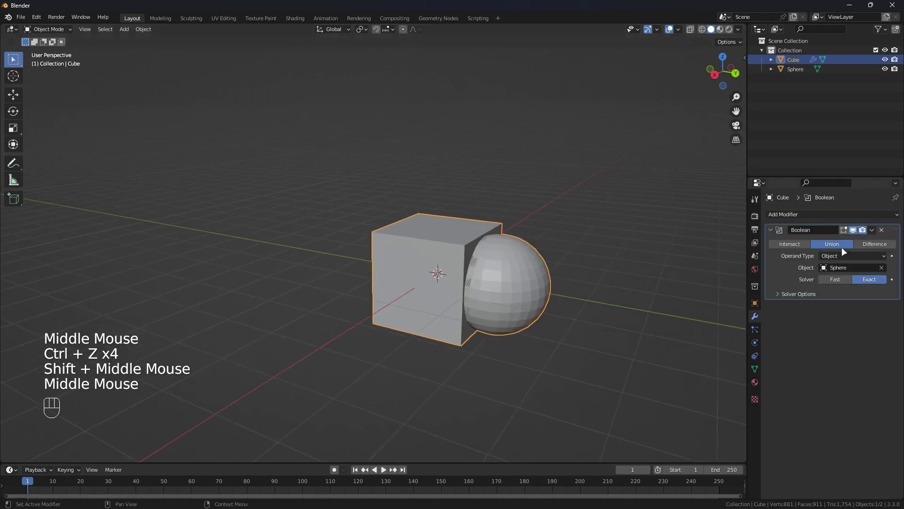
# - Set the cube's Boolean modifier operation to Difference
pyautogui.click(886, 244)
pyautogui.scroll(4, 547, 284)
pyautogui.keyDown('shift'); pyautogui.moveTo(570, 266); pyautogui.dragTo(438, 208, button='middle'); pyautogui.keyUp('shift')
pyautogui.moveTo(438, 208); pyautogui.dragTo(481, 180, button='middle')
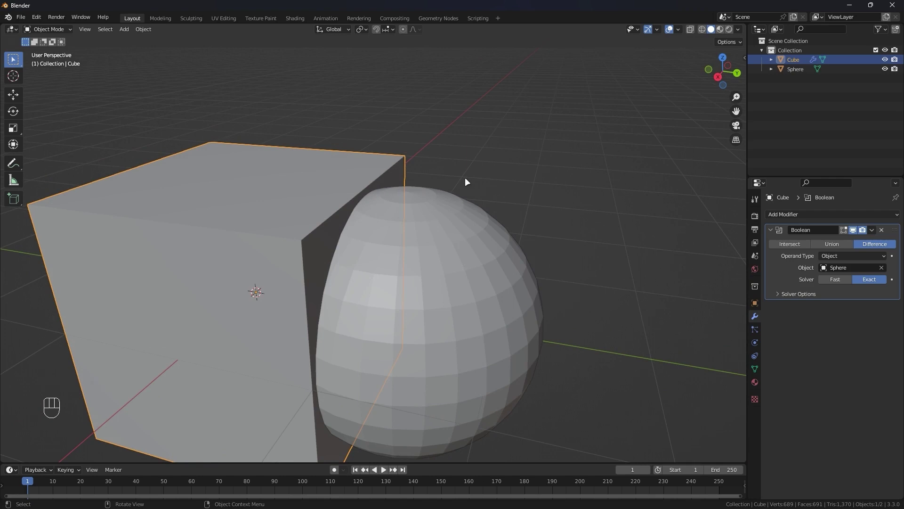
# - Apply the cube's Boolean modifier with the Difference operation
pyautogui.click(465, 177)
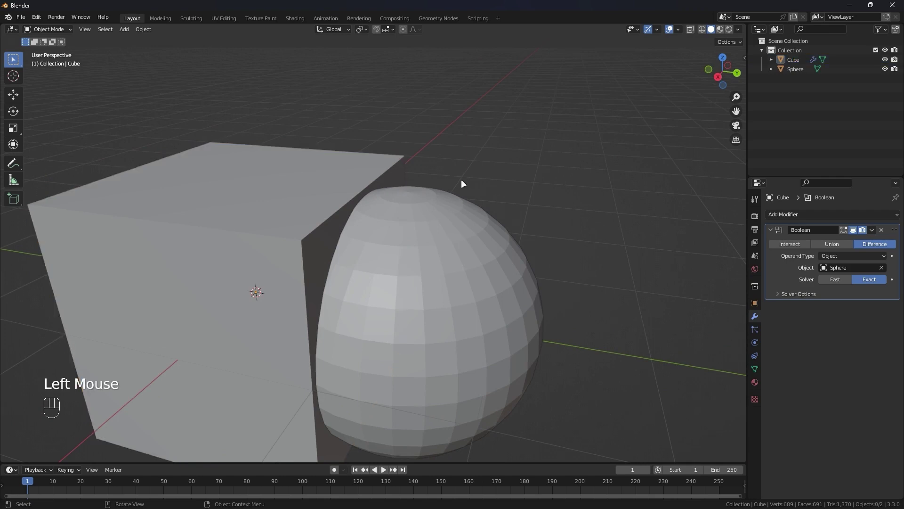
pyautogui.click(872, 230)
pyautogui.click(841, 242)
pyautogui.keyDown('shift'); pyautogui.moveTo(586, 199); pyautogui.dragTo(394, 200, button='middle'); pyautogui.keyUp('shift')
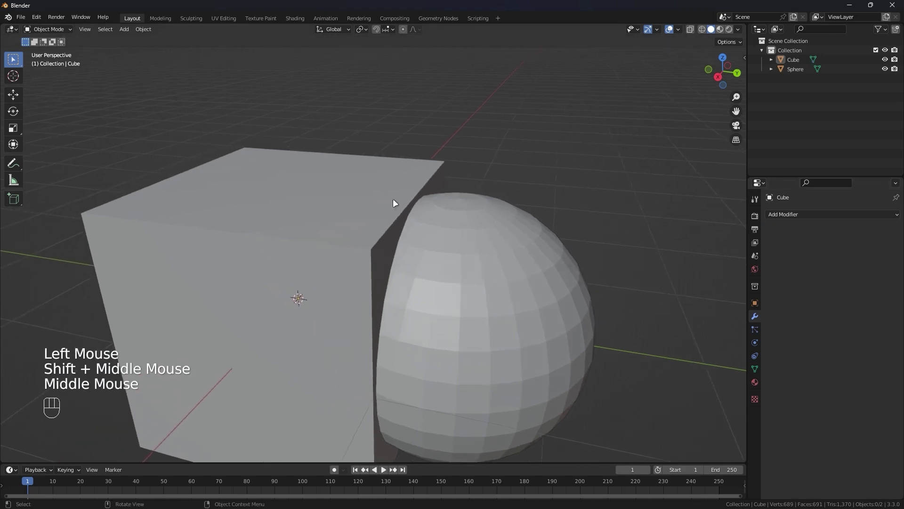
# - Move the cut cube along the negative Y axis, away from the sphere
pyautogui.click(394, 200)
pyautogui.press('g')
pyautogui.press('y')
pyautogui.click(494, 196)
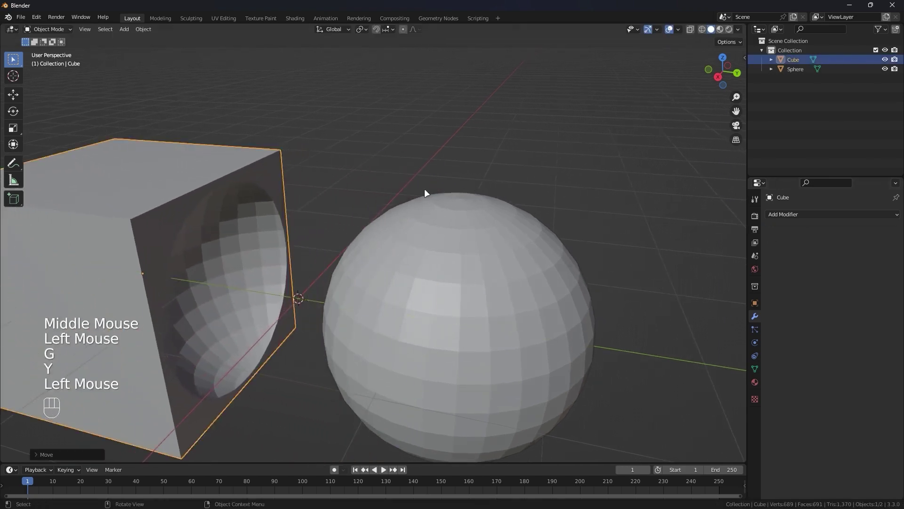
# - Examine the spherical cavity in the cube beside the separate sphere from several angles
pyautogui.moveTo(426, 193)
pyautogui.mouseDown(button='middle')
pyautogui.moveTo(389, 180)
pyautogui.moveTo(396, 152)
pyautogui.moveTo(446, 183)
pyautogui.moveTo(405, 190)
pyautogui.moveTo(438, 193)
pyautogui.mouseUp(button='middle')
pyautogui.moveTo(438, 193); pyautogui.dragTo(473, 197, button='middle')
pyautogui.moveTo(570, 219); pyautogui.dragTo(594, 292, button='middle')
pyautogui.scroll(2, 468, 179)
pyautogui.scroll(-2, 504, 221)
pyautogui.scroll(1, 301, 240)
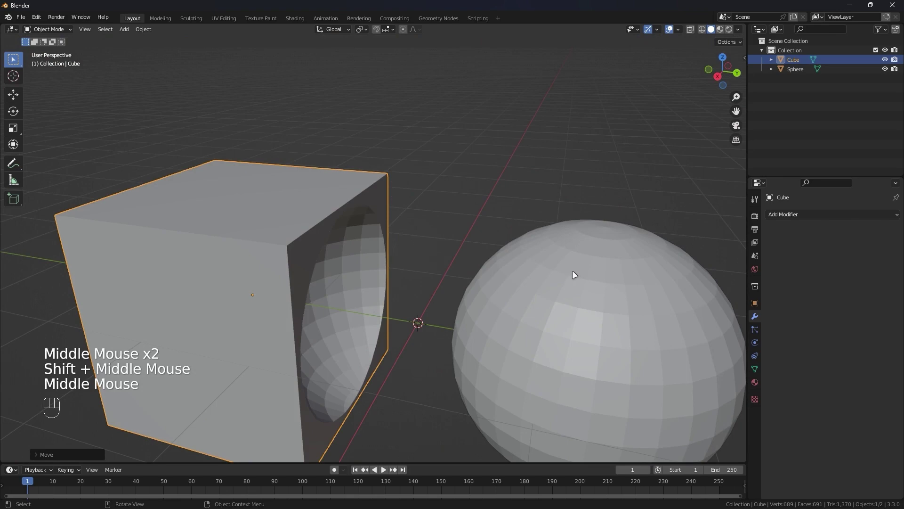
pyautogui.scroll(3, 416, 275)
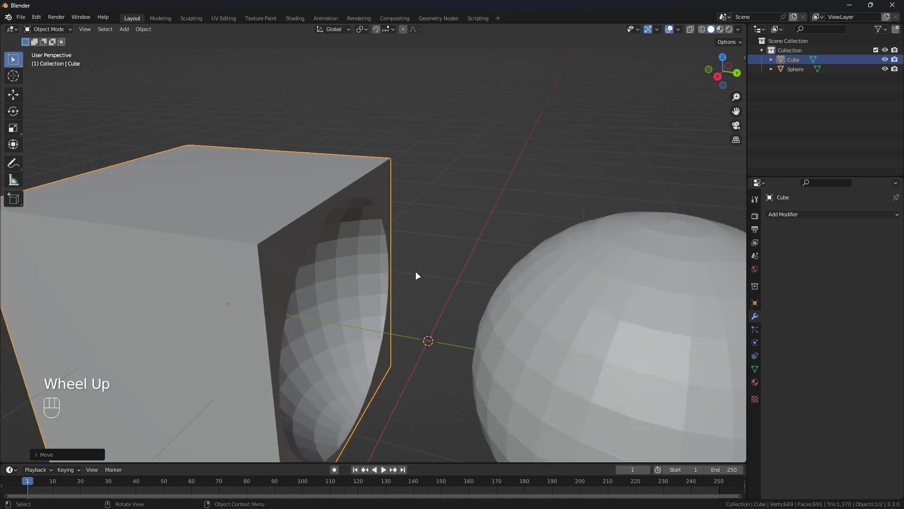
pyautogui.scroll(-2, 422, 268)
pyautogui.keyDown('alt'); pyautogui.moveTo(422, 269); pyautogui.dragTo(410, 304, button='middle'); pyautogui.keyUp('alt')
pyautogui.scroll(2, 373, 300)
pyautogui.keyDown('alt'); pyautogui.moveTo(410, 304); pyautogui.dragTo(452, 230, button='middle'); pyautogui.keyUp('alt')
pyautogui.scroll(-2, 462, 302)
pyautogui.scroll(-1, 475, 223)
pyautogui.moveTo(453, 230)
pyautogui.keyDown('alt'); pyautogui.mouseDown(button='middle')
pyautogui.moveTo(439, 234)
pyautogui.moveTo(454, 228)
pyautogui.mouseUp(button='middle'); pyautogui.keyUp('alt')
# - Undo the cube's move and the application of its Difference modifier
pyautogui.hotkey('ctrl', 'z')
pyautogui.hotkey('ctrl', 'z')
pyautogui.hotkey('ctrl', 'z')
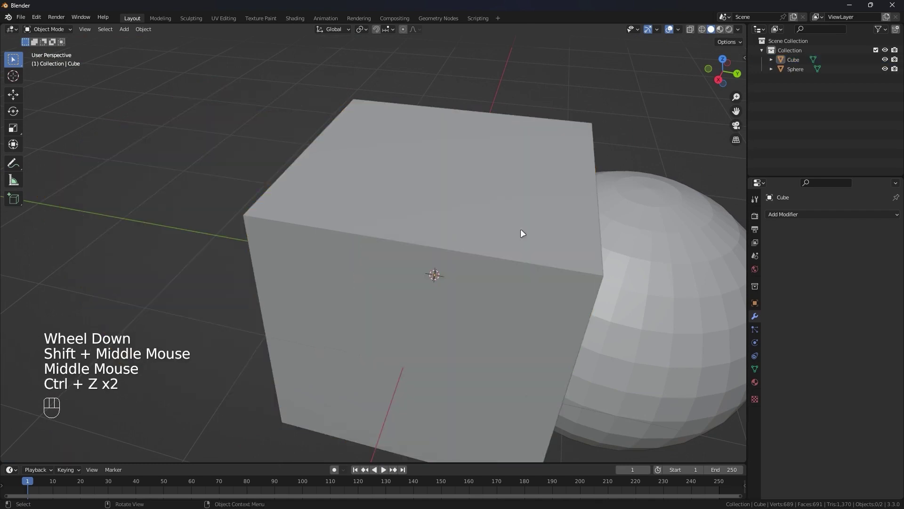
pyautogui.keyDown('shift'); pyautogui.moveTo(545, 236); pyautogui.dragTo(499, 220, button='middle'); pyautogui.keyUp('shift')
pyautogui.keyDown('alt'); pyautogui.moveTo(499, 220); pyautogui.dragTo(445, 211, button='middle'); pyautogui.keyUp('alt')
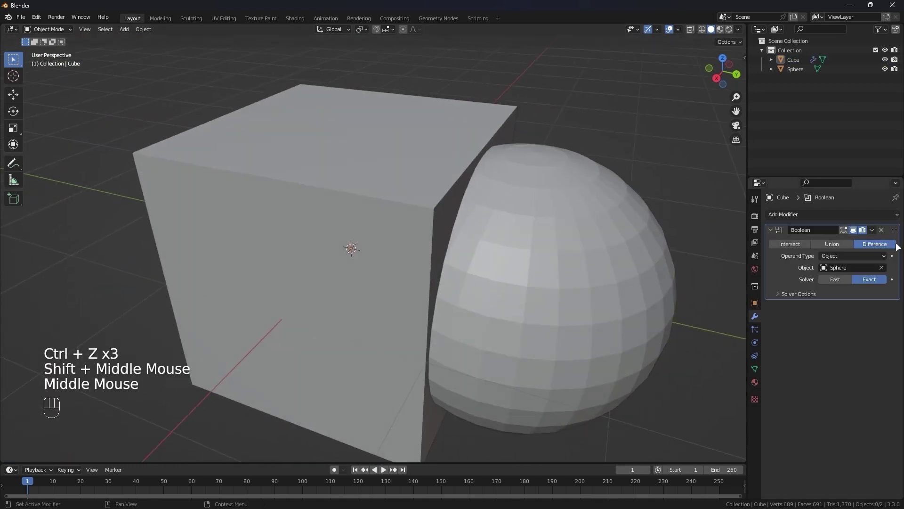
# - Set the Boolean modifier's solver to Fast and apply the modifier
pyautogui.keyDown('shift'); pyautogui.moveTo(588, 257); pyautogui.dragTo(466, 212, button='middle'); pyautogui.keyUp('shift')
pyautogui.scroll(-2, 474, 227)
pyautogui.moveTo(467, 212); pyautogui.dragTo(441, 203, button='middle')
pyautogui.scroll(1, 441, 198)
pyautogui.keyDown('alt'); pyautogui.moveTo(442, 203); pyautogui.dragTo(441, 210, button='middle'); pyautogui.keyUp('alt')
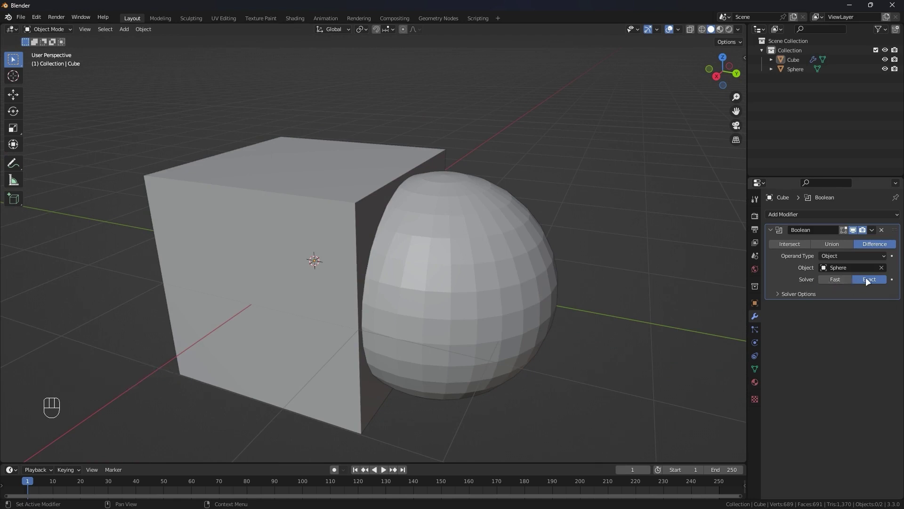
pyautogui.click(833, 279)
pyautogui.click(872, 229)
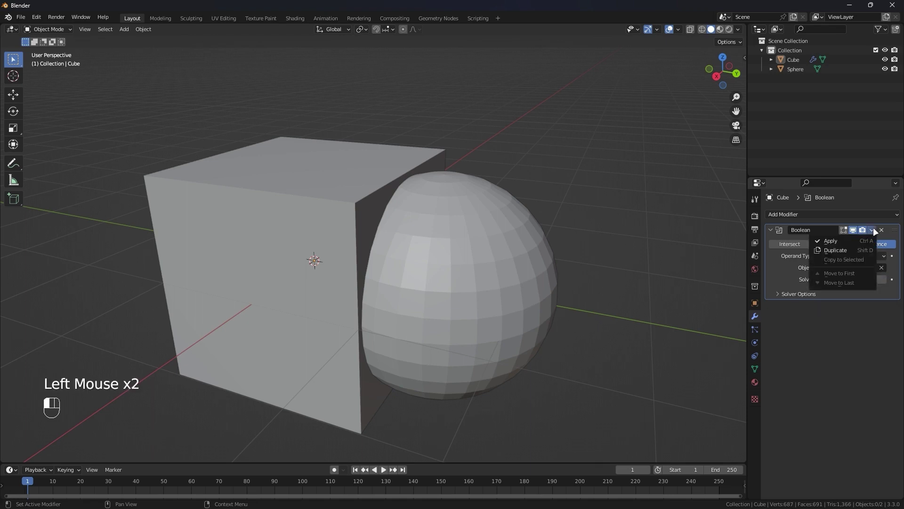
pyautogui.click(848, 240)
# - Move the cube along the Y axis away from the sphere and inspect the Fast solver's cut
pyautogui.click(323, 221)
pyautogui.press('g')
pyautogui.press('y')
pyautogui.click(387, 214)
pyautogui.keyDown('alt'); pyautogui.moveTo(388, 214); pyautogui.dragTo(297, 225, button='middle'); pyautogui.keyUp('alt')
pyautogui.moveTo(296, 225); pyautogui.dragTo(323, 226, button='middle')
# - Undo the cube's Y-axis move and the application of the Fast-solver Boolean
pyautogui.hotkey('ctrl', 'z')
pyautogui.hotkey('ctrl', 'z')
pyautogui.hotkey('ctrl', 'z')
pyautogui.scroll(2, 477, 237)
pyautogui.moveTo(477, 237)
pyautogui.keyDown('shift'); pyautogui.mouseDown(button='middle')
pyautogui.moveTo(464, 222)
pyautogui.moveTo(490, 226)
pyautogui.mouseUp(button='middle'); pyautogui.keyUp('shift')
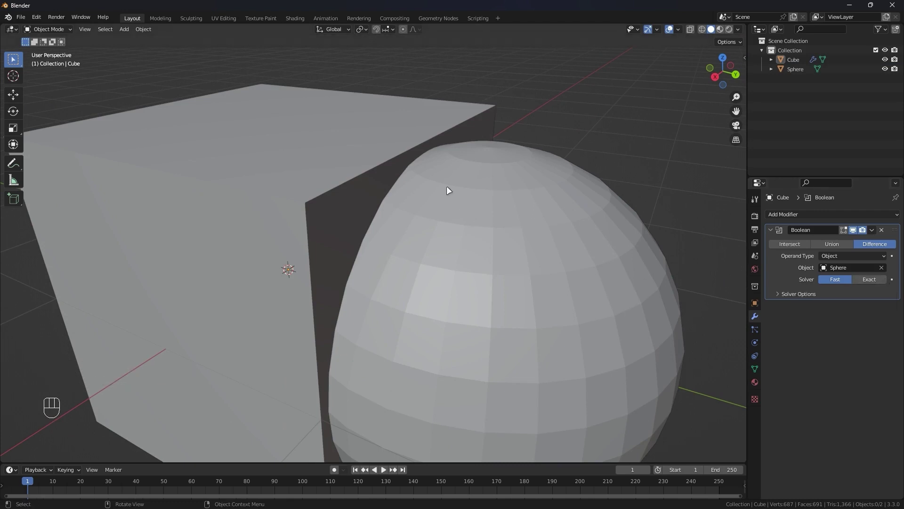
pyautogui.scroll(-1, 394, 183)
pyautogui.keyDown('alt'); pyautogui.middleClick(419, 178); pyautogui.keyUp('alt')
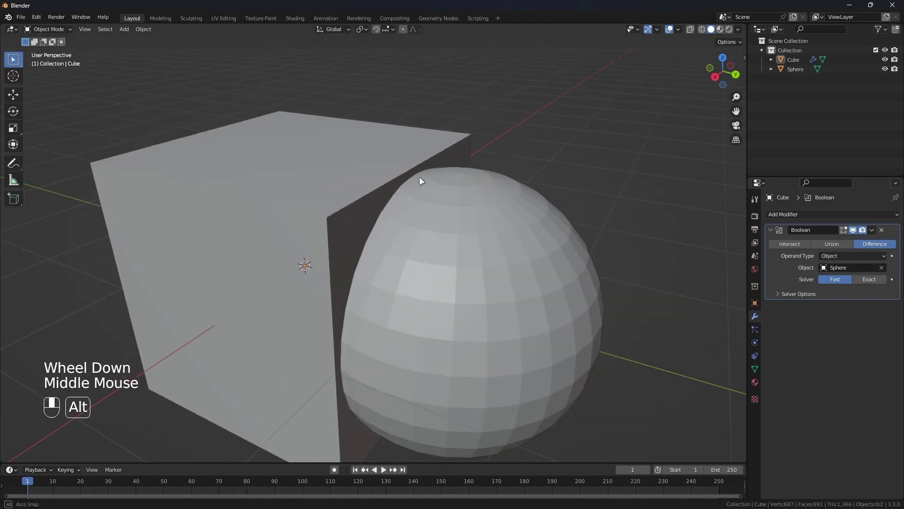
# - Set the cube's Boolean solver to Exact and expand the Solver Options
pyautogui.click(420, 182)
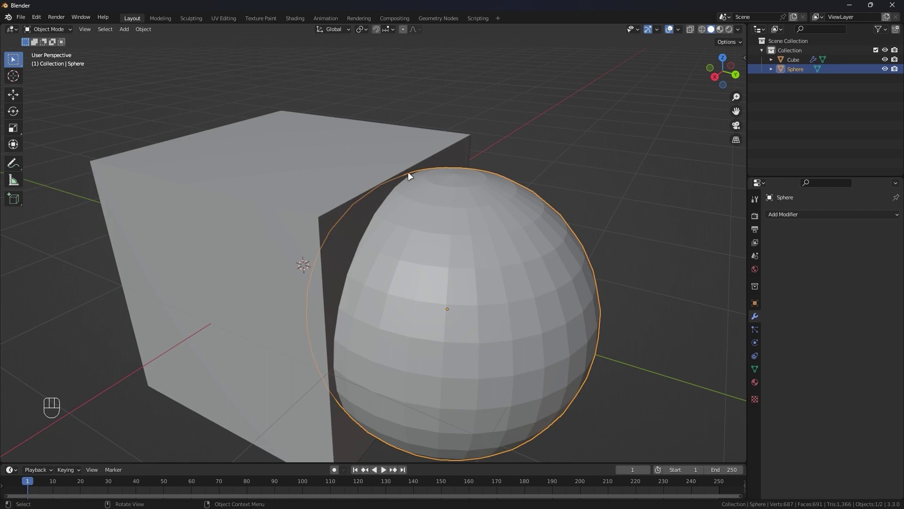
pyautogui.click(386, 184)
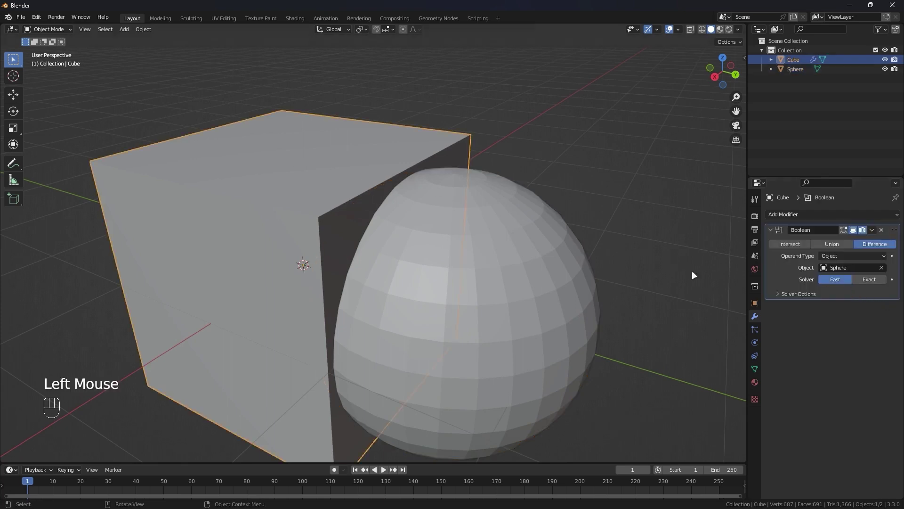
pyautogui.click(870, 279)
pyautogui.scroll(2, 482, 252)
pyautogui.keyDown('shift'); pyautogui.moveTo(481, 252); pyautogui.dragTo(518, 252, button='middle'); pyautogui.keyUp('shift')
pyautogui.click(810, 294)
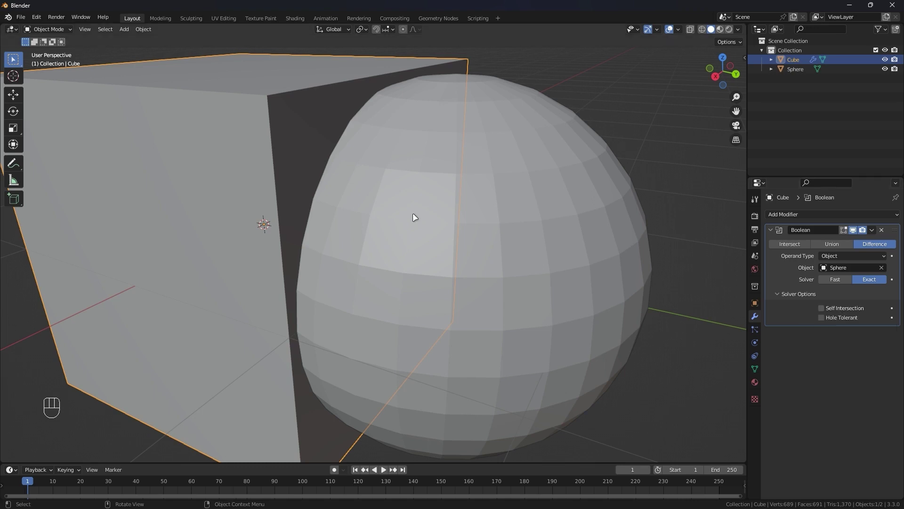
# - Examine the overlap between the cube and the sphere from several angles
pyautogui.scroll(-2, 490, 188)
pyautogui.moveTo(494, 175); pyautogui.dragTo(490, 151, button='middle')
pyautogui.scroll(1, 354, 182)
pyautogui.scroll(1, 354, 182)
pyautogui.scroll(-1, 521, 185)
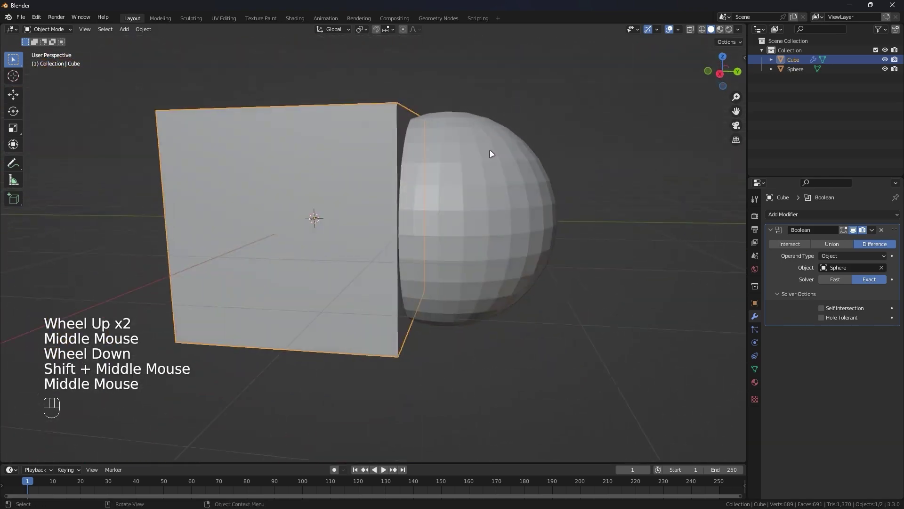
pyautogui.scroll(1, 544, 137)
pyautogui.moveTo(544, 137); pyautogui.dragTo(532, 169, button='middle')
pyautogui.scroll(1, 530, 170)
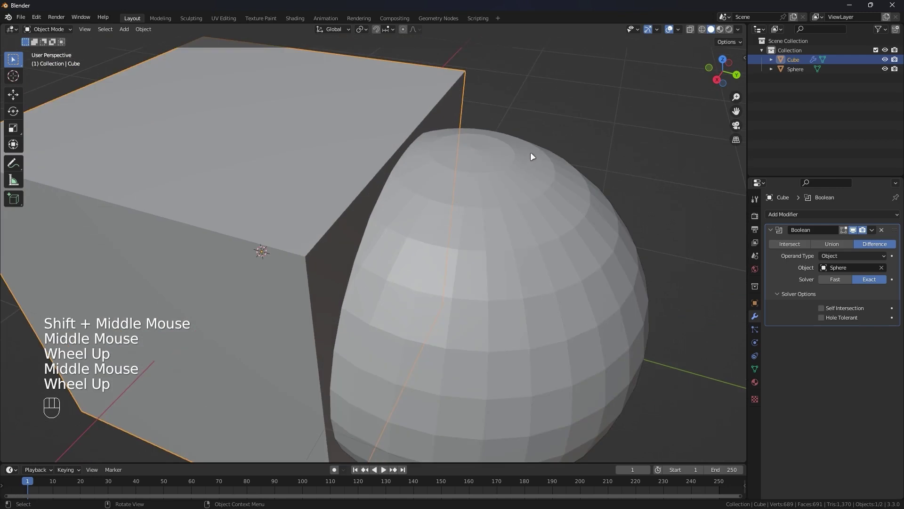
pyautogui.scroll(-1, 534, 148)
pyautogui.moveTo(545, 141); pyautogui.dragTo(542, 130, button='middle')
pyautogui.click(542, 130)
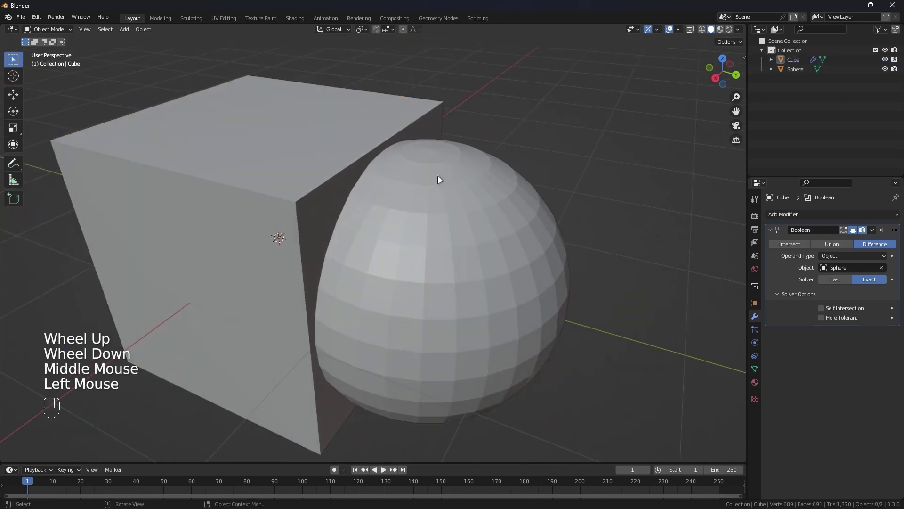
pyautogui.click(433, 178)
pyautogui.click(335, 147)
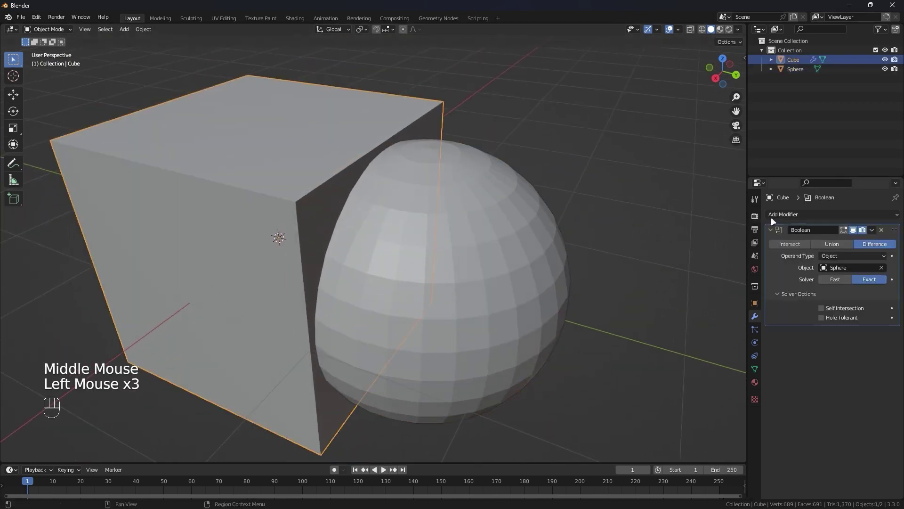
pyautogui.click(872, 230)
pyautogui.click(836, 238)
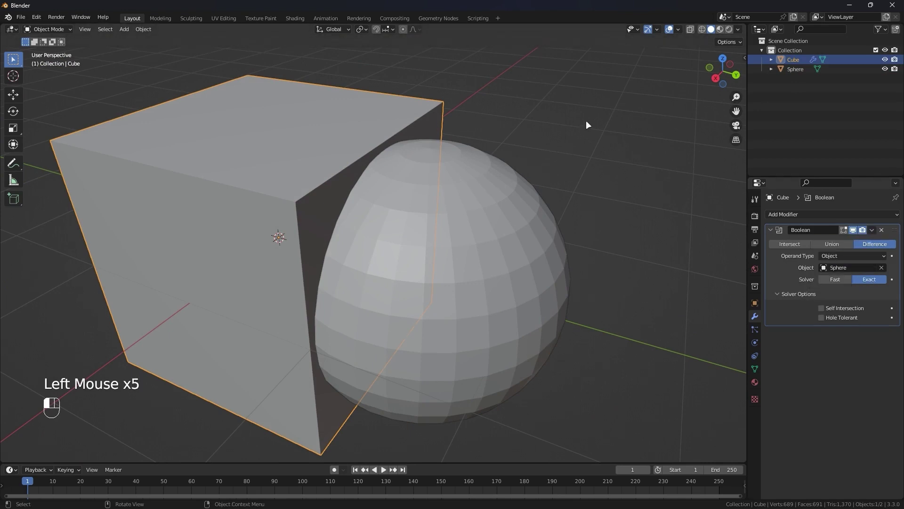
pyautogui.click(586, 121)
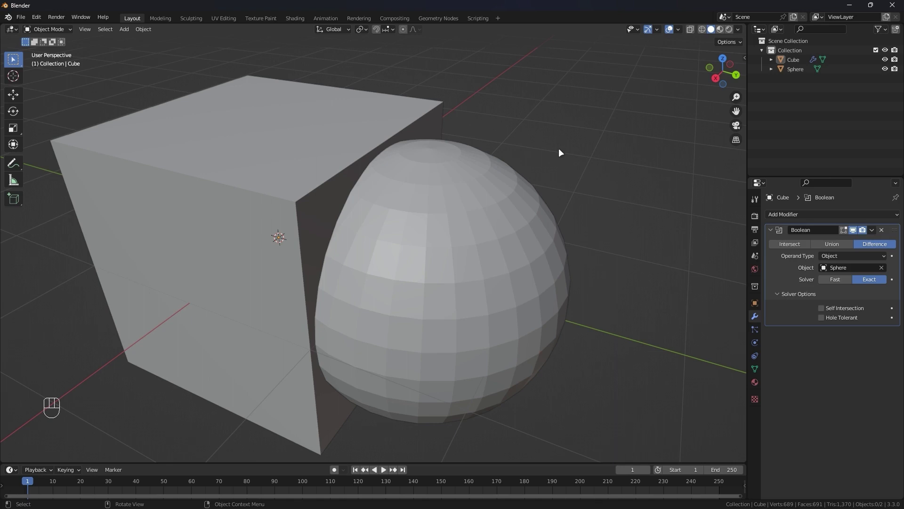
# - Set the sphere's viewport display to Wire
pyautogui.scroll(-3, 559, 148)
pyautogui.moveTo(539, 166); pyautogui.dragTo(453, 173, button='middle')
pyautogui.click(474, 175)
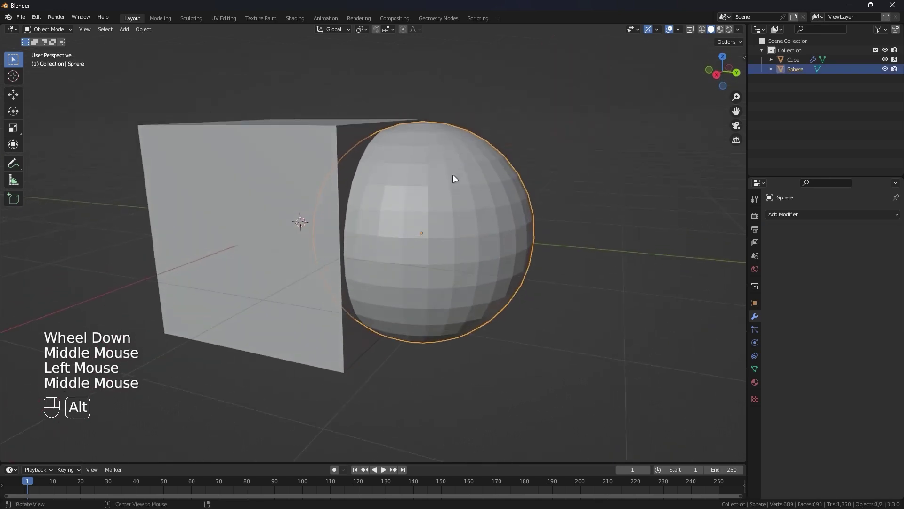
pyautogui.scroll(2, 424, 169)
pyautogui.moveTo(389, 163); pyautogui.dragTo(312, 158, button='middle')
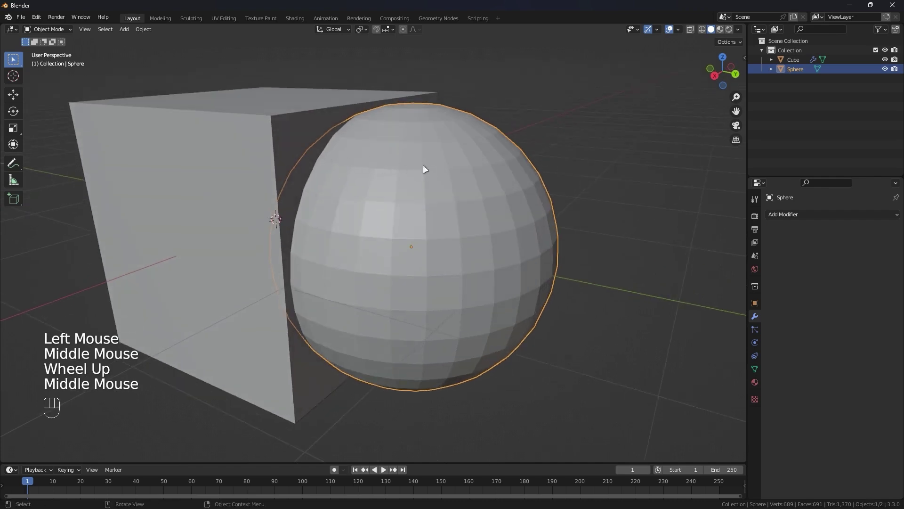
pyautogui.click(755, 302)
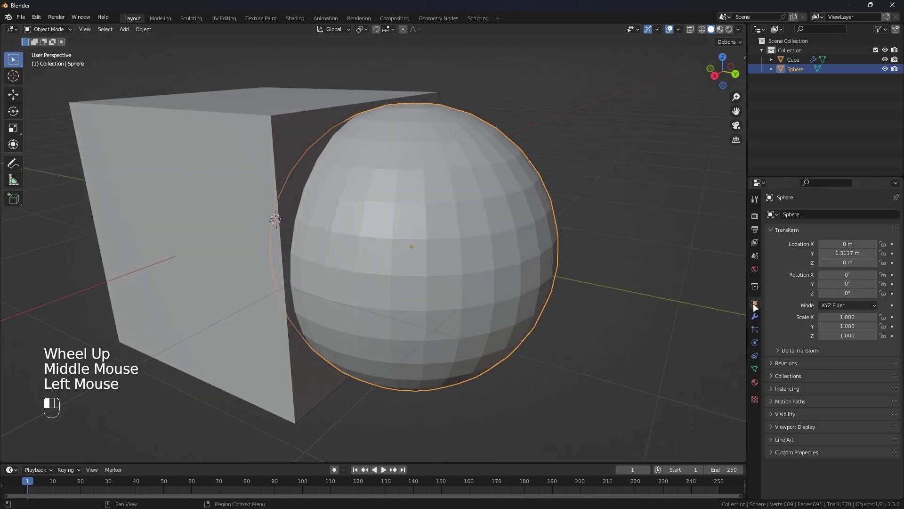
pyautogui.click(799, 427)
pyautogui.scroll(-2, 803, 440)
pyautogui.moveTo(832, 468); pyautogui.dragTo(835, 448)
# - Examine the cube's cavity through the wireframe sphere, with the sphere both deselected and selected
pyautogui.moveTo(573, 187); pyautogui.dragTo(501, 165, button='middle')
pyautogui.scroll(2, 483, 140)
pyautogui.scroll(1, 479, 130)
pyautogui.scroll(-1, 512, 178)
pyautogui.moveTo(501, 165)
pyautogui.mouseDown(button='middle')
pyautogui.moveTo(490, 151)
pyautogui.moveTo(502, 179)
pyautogui.moveTo(500, 165)
pyautogui.mouseUp(button='middle')
pyautogui.scroll(-2, 502, 179)
pyautogui.moveTo(500, 165)
pyautogui.mouseDown(button='middle')
pyautogui.moveTo(498, 154)
pyautogui.moveTo(457, 143)
pyautogui.moveTo(513, 157)
pyautogui.mouseUp(button='middle')
pyautogui.click(522, 141)
pyautogui.scroll(1, 505, 149)
pyautogui.click(484, 154)
pyautogui.scroll(1, 516, 162)
pyautogui.moveTo(512, 156); pyautogui.dragTo(507, 149, button='middle')
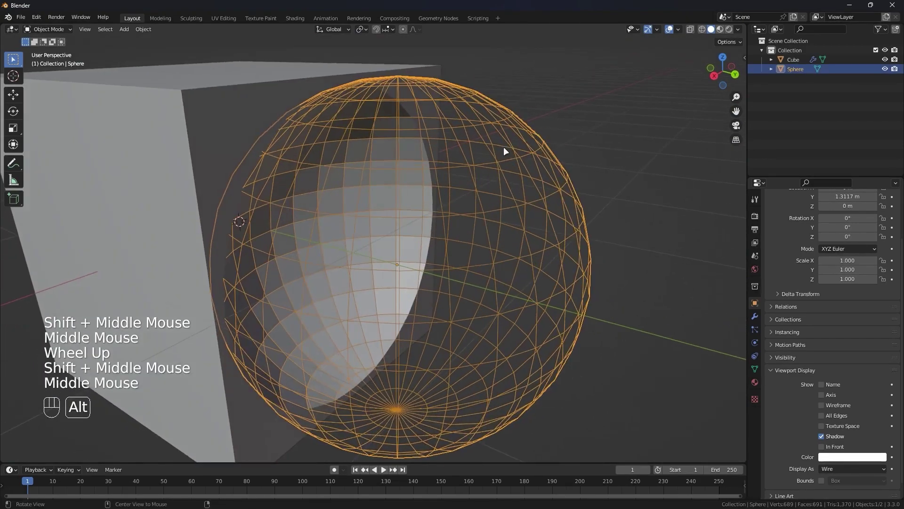
pyautogui.scroll(-1, 448, 186)
# - Move the wireframe sphere across the cube's upper part, ending at about Y 0.71 m and Z 0.48 m
pyautogui.press('g')
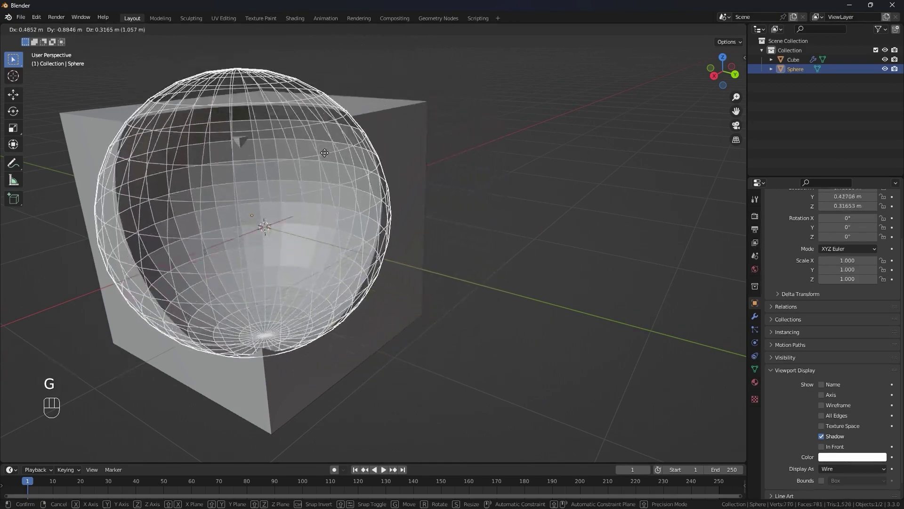
pyautogui.click(304, 72)
pyautogui.moveTo(303, 71); pyautogui.dragTo(239, 117, button='middle')
pyautogui.keyDown('shift'); pyautogui.moveTo(240, 117); pyautogui.dragTo(302, 262, button='middle'); pyautogui.keyUp('shift')
pyautogui.press('g')
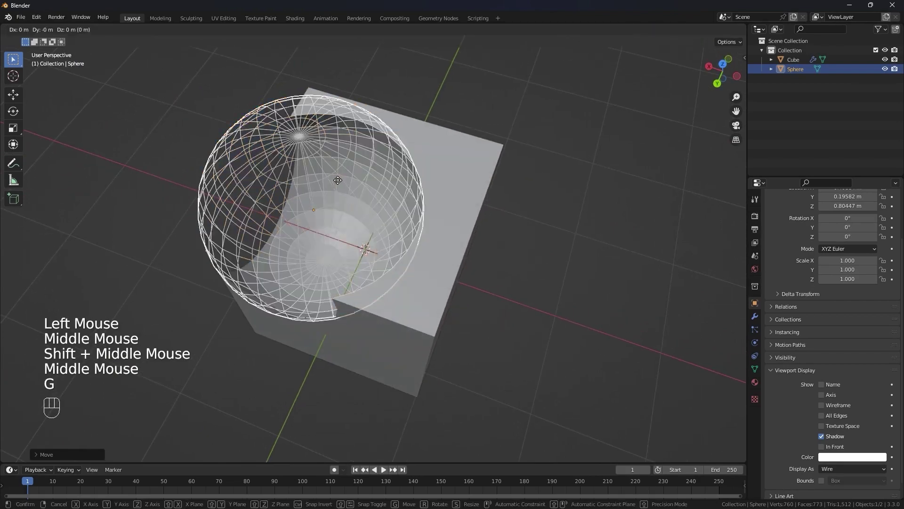
pyautogui.click(350, 255)
# - Move the sphere outward to the cube's upper corner, at about Y 1.12 m and Z 1.08 m
pyautogui.moveTo(350, 255); pyautogui.dragTo(459, 162, button='middle')
pyautogui.scroll(2, 468, 142)
pyautogui.scroll(2, 453, 129)
pyautogui.keyDown('shift'); pyautogui.moveTo(452, 127); pyautogui.dragTo(404, 193, button='middle'); pyautogui.keyUp('shift')
pyautogui.scroll(-3, 419, 162)
pyautogui.keyDown('alt'); pyautogui.moveTo(404, 193); pyautogui.dragTo(397, 157, button='middle'); pyautogui.keyUp('alt')
pyautogui.scroll(1, 404, 177)
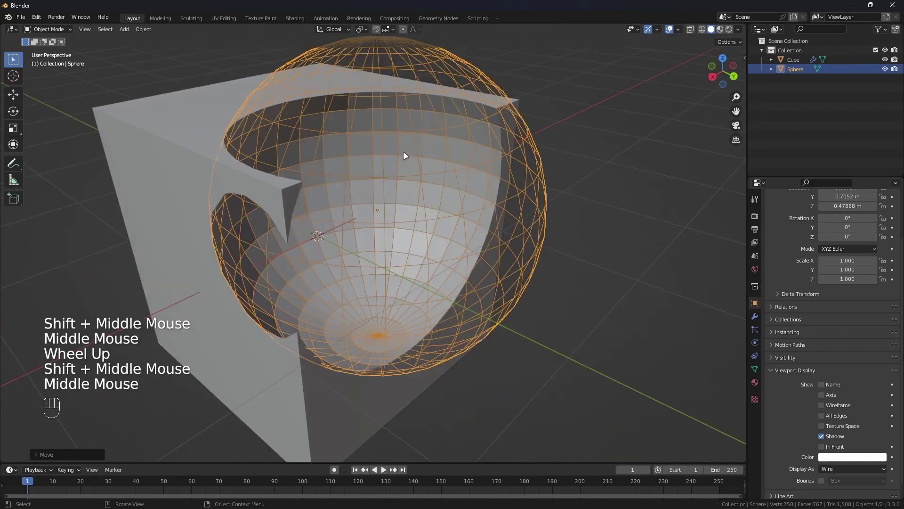
pyautogui.press('g')
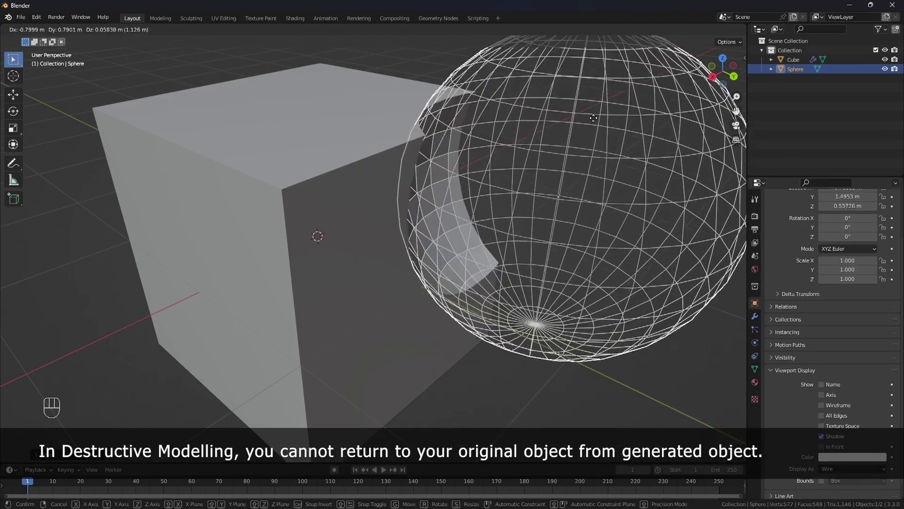
pyautogui.click(541, 267)
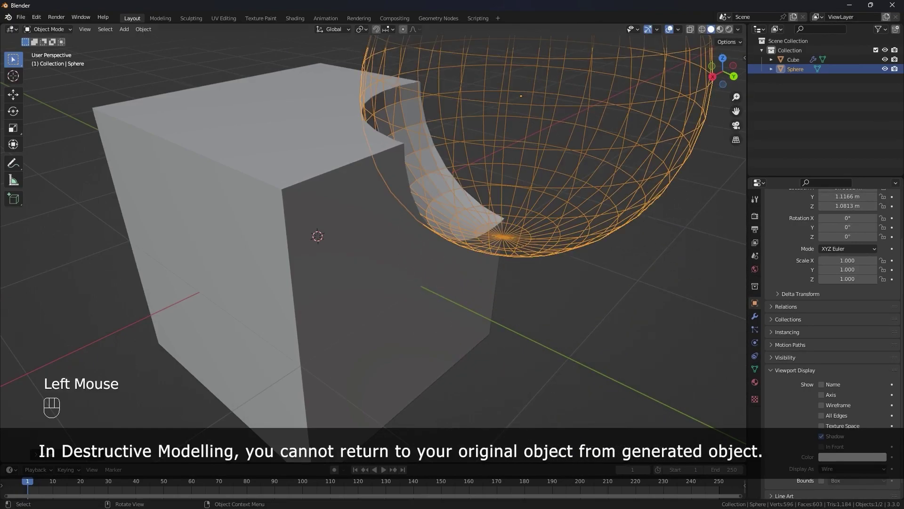
# - Examine the spherical cut in the cube's upper corner from several angles
pyautogui.scroll(-3, 541, 268)
pyautogui.keyDown('alt'); pyautogui.moveTo(541, 268); pyautogui.dragTo(506, 227, button='middle'); pyautogui.keyUp('alt')
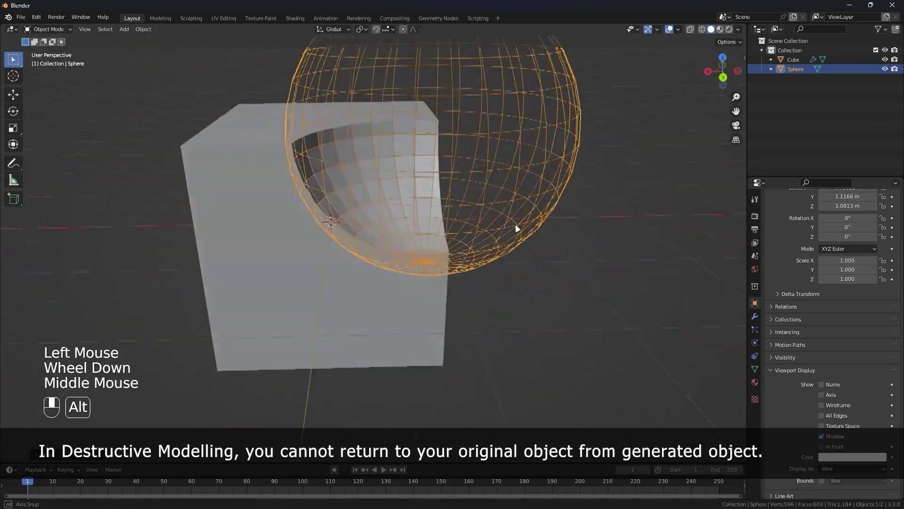
pyautogui.scroll(2, 452, 210)
pyautogui.keyDown('shift'); pyautogui.moveTo(452, 210); pyautogui.dragTo(428, 236, button='middle'); pyautogui.keyUp('shift')
pyautogui.moveTo(428, 235); pyautogui.dragTo(356, 161, button='middle')
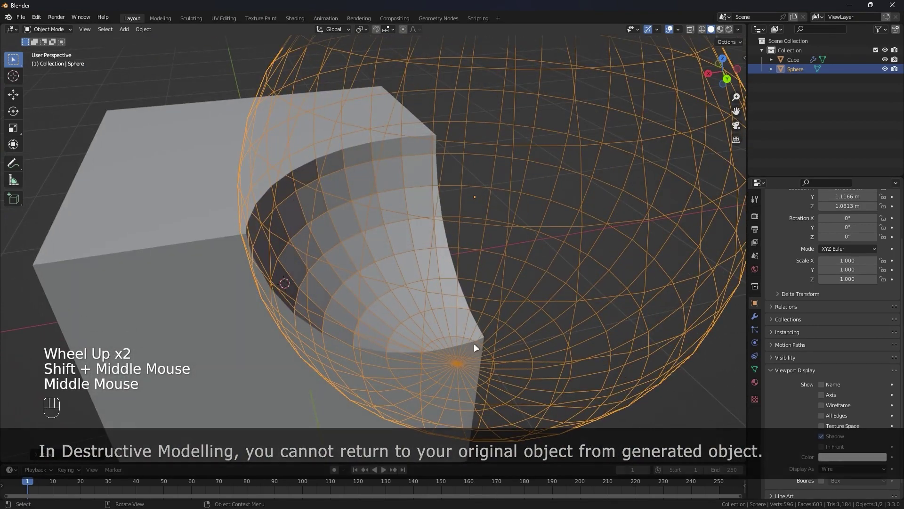
# - Set the cube's Boolean modifier operation to Union and examine the cube joined with the sphere
pyautogui.moveTo(455, 229); pyautogui.dragTo(510, 216, button='middle')
pyautogui.scroll(-1, 527, 256)
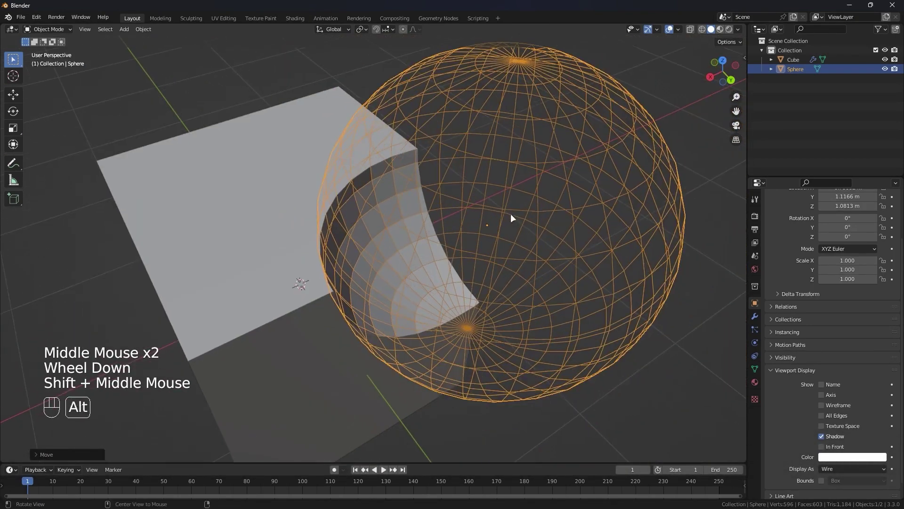
pyautogui.click(276, 195)
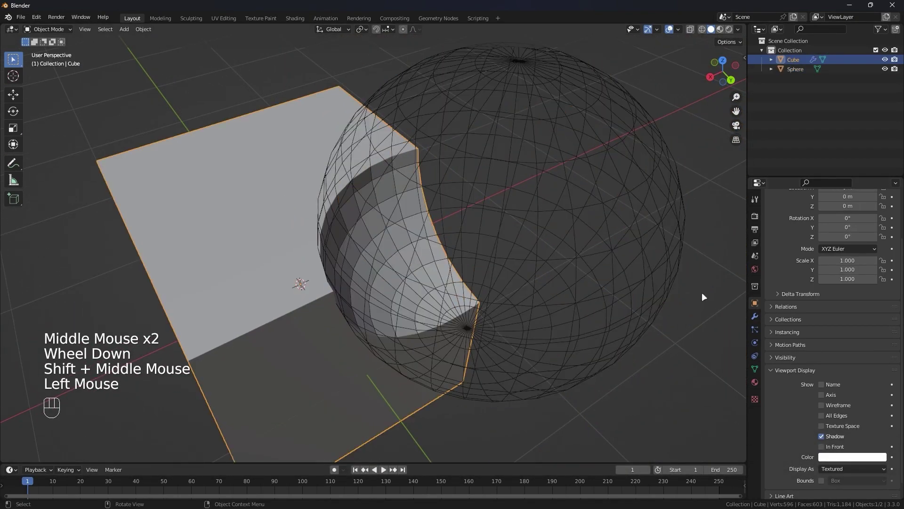
pyautogui.click(755, 316)
pyautogui.click(832, 243)
pyautogui.scroll(-1, 422, 244)
pyautogui.moveTo(423, 244); pyautogui.dragTo(448, 232, button='middle')
pyautogui.scroll(1, 443, 207)
pyautogui.scroll(1, 481, 192)
pyautogui.scroll(-2, 437, 203)
# - Switch the cube's Boolean operation to Intersect and examine the overlapping piece inside the wireframe sphere
pyautogui.click(808, 243)
pyautogui.scroll(1, 462, 232)
pyautogui.scroll(2, 448, 232)
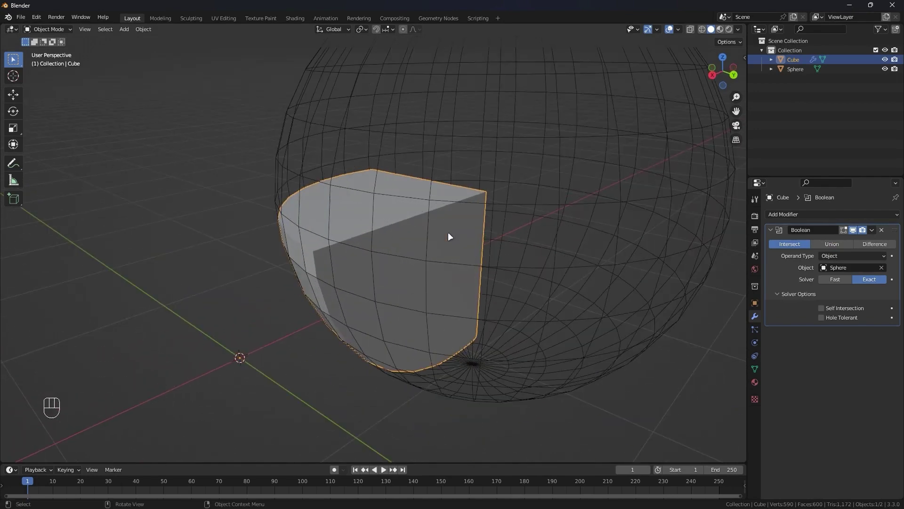
pyautogui.scroll(-2, 448, 232)
pyautogui.middleClick(535, 236)
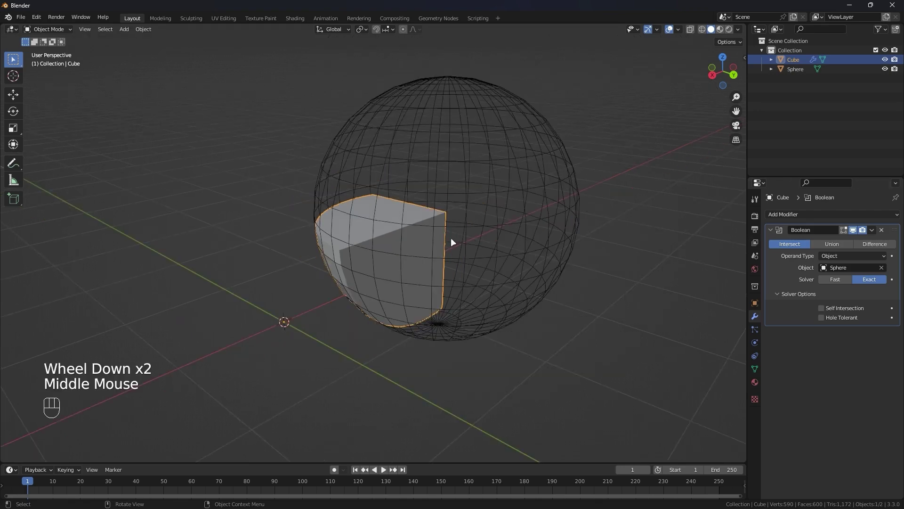
pyautogui.scroll(1, 437, 242)
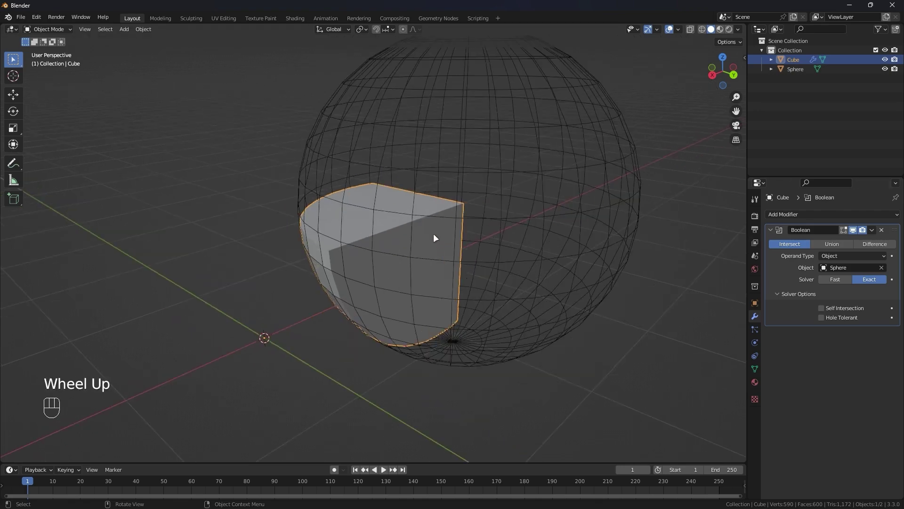
pyautogui.keyDown('shift'); pyautogui.moveTo(426, 191); pyautogui.dragTo(506, 188, button='middle'); pyautogui.keyUp('shift')
# - Set the cube's Boolean operation back to Difference and select the wireframe sphere
pyautogui.click(871, 244)
pyautogui.click(561, 105)
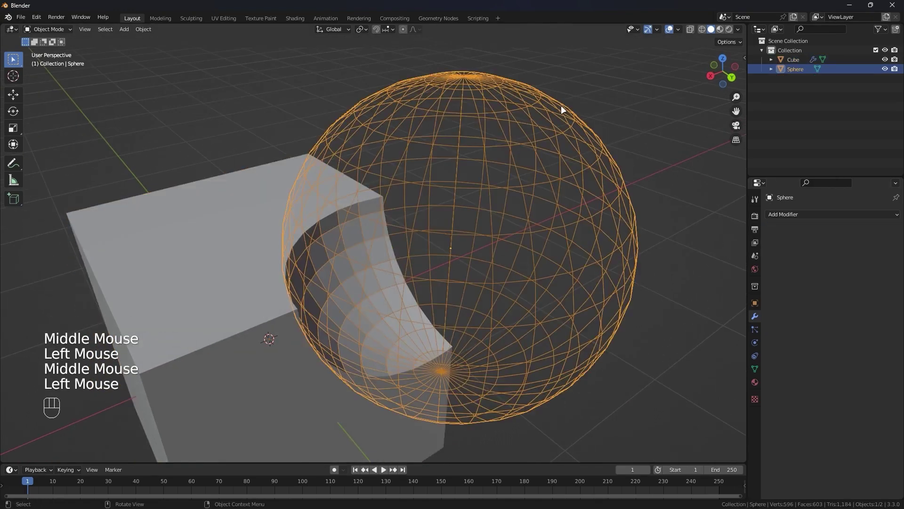